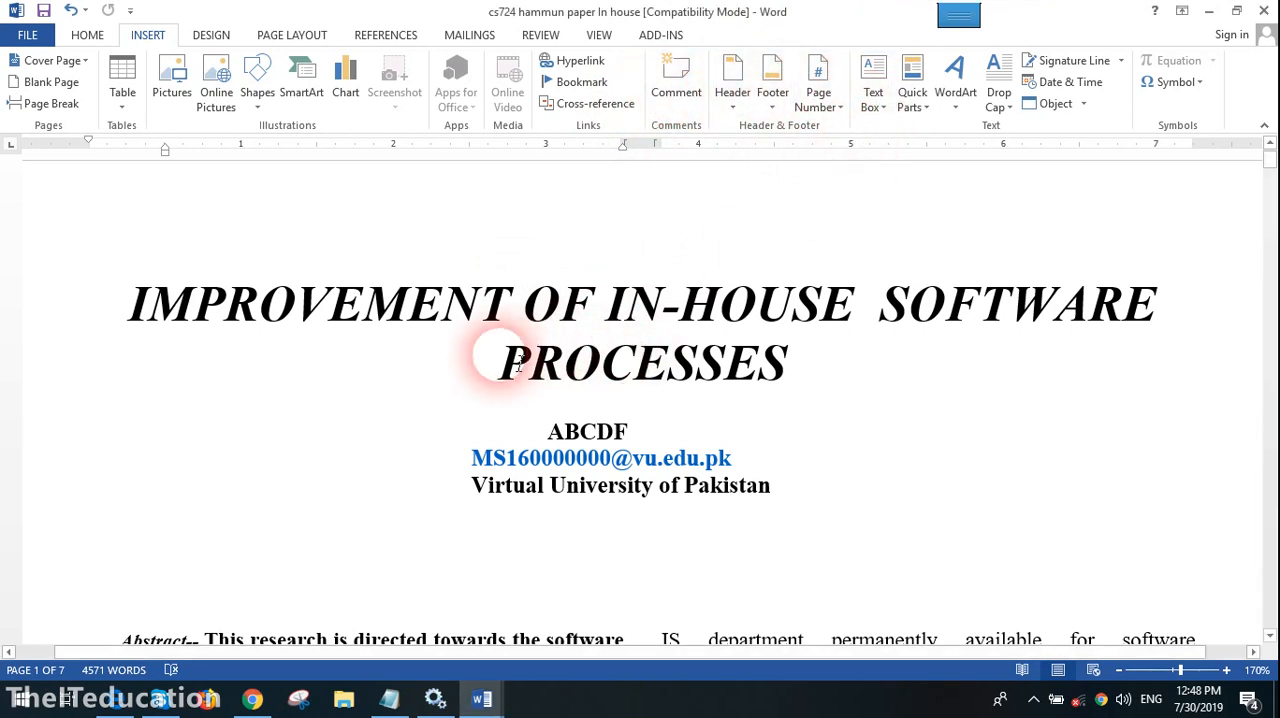
- Insert a comment on the word "development" in the Zero Documentation paragraph reading "This is wrong word used here"
scroll(520, 370, down, 10)
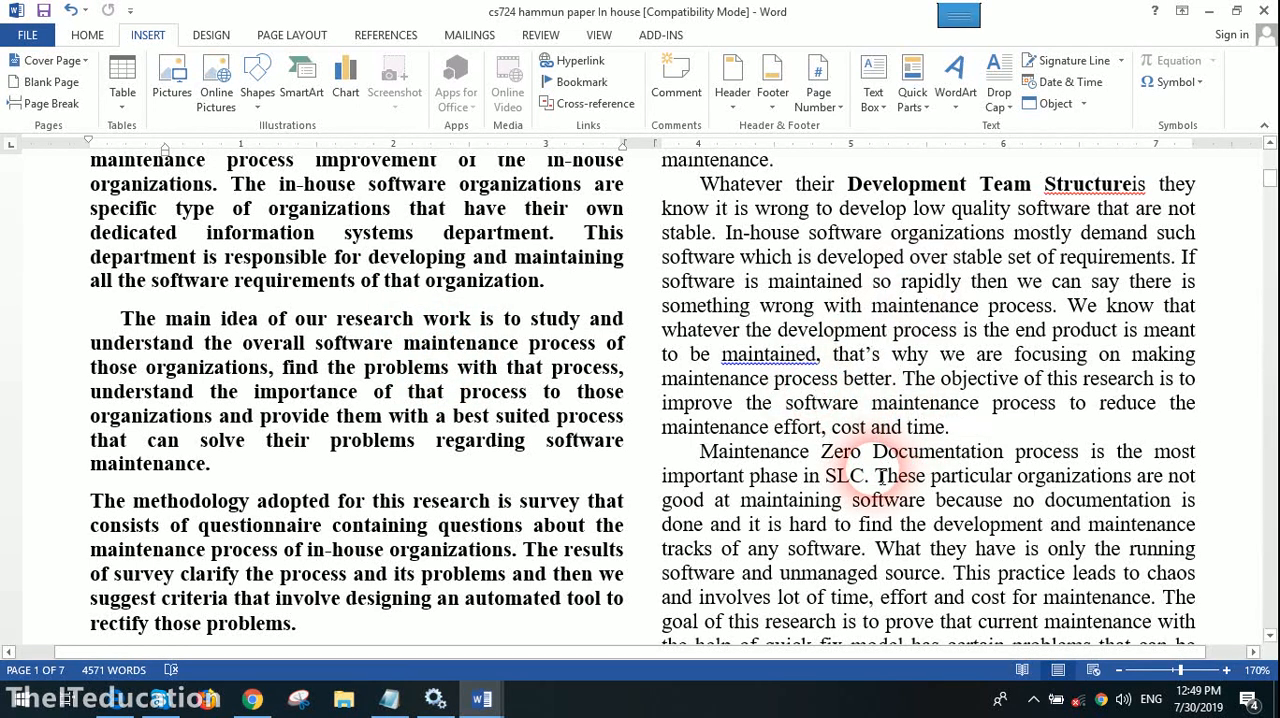
click(852, 500)
scroll(980, 440, down, 2)
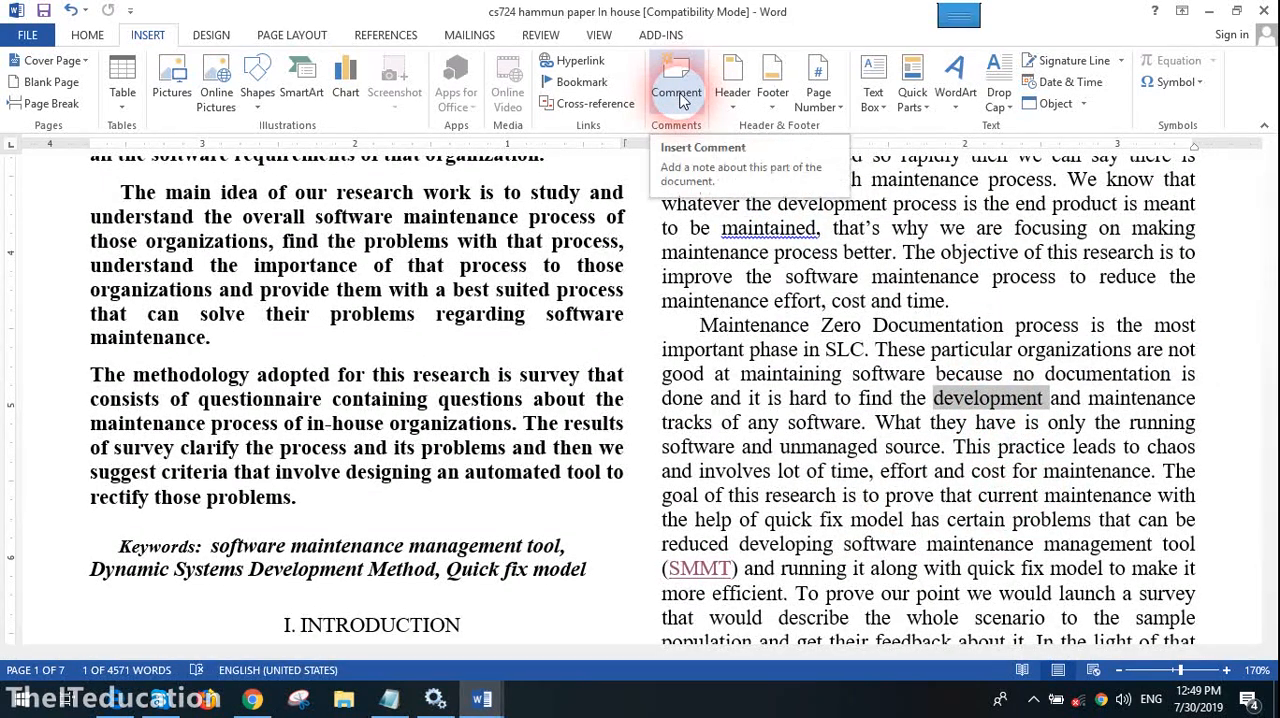
click(678, 92)
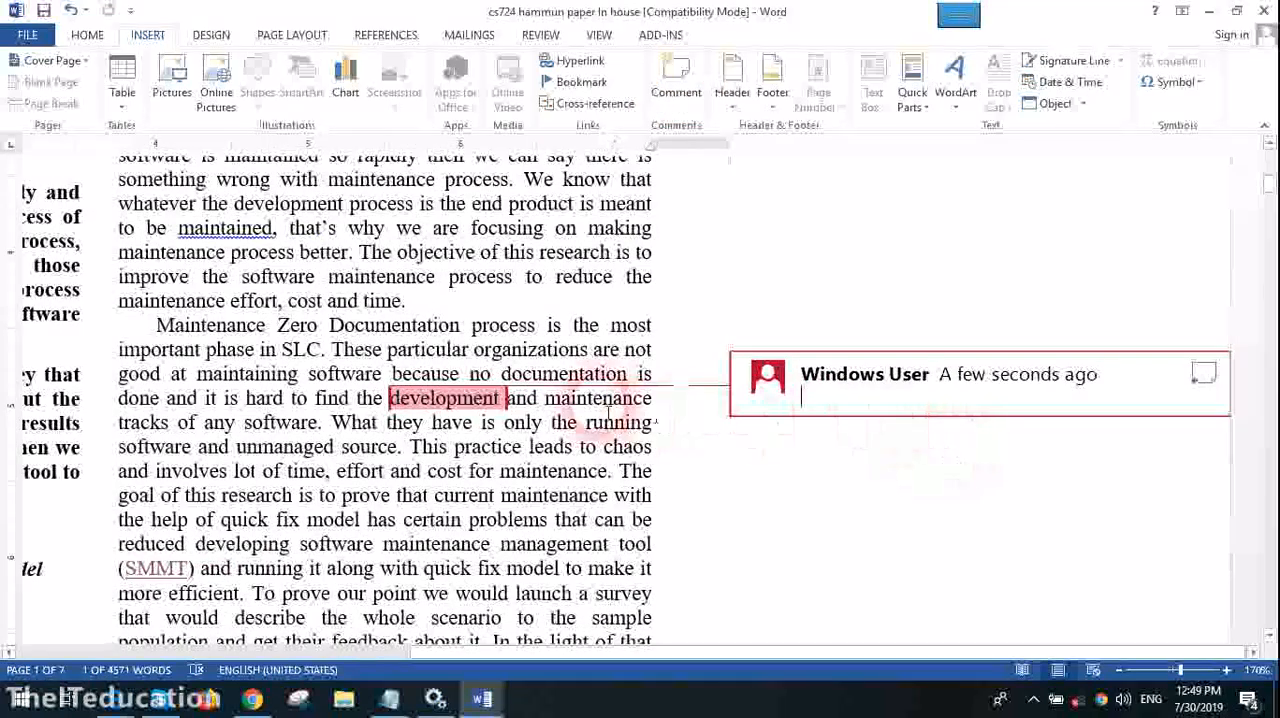
click(900, 403)
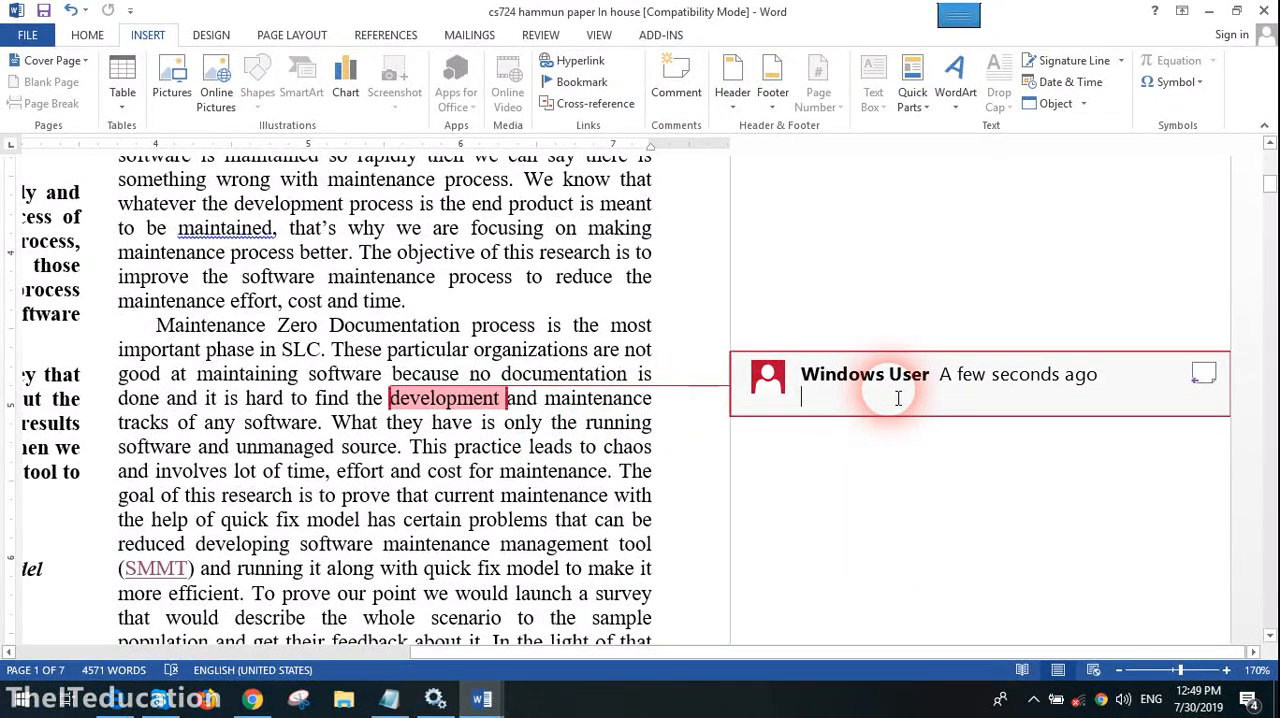
text(This is wrong word used here)
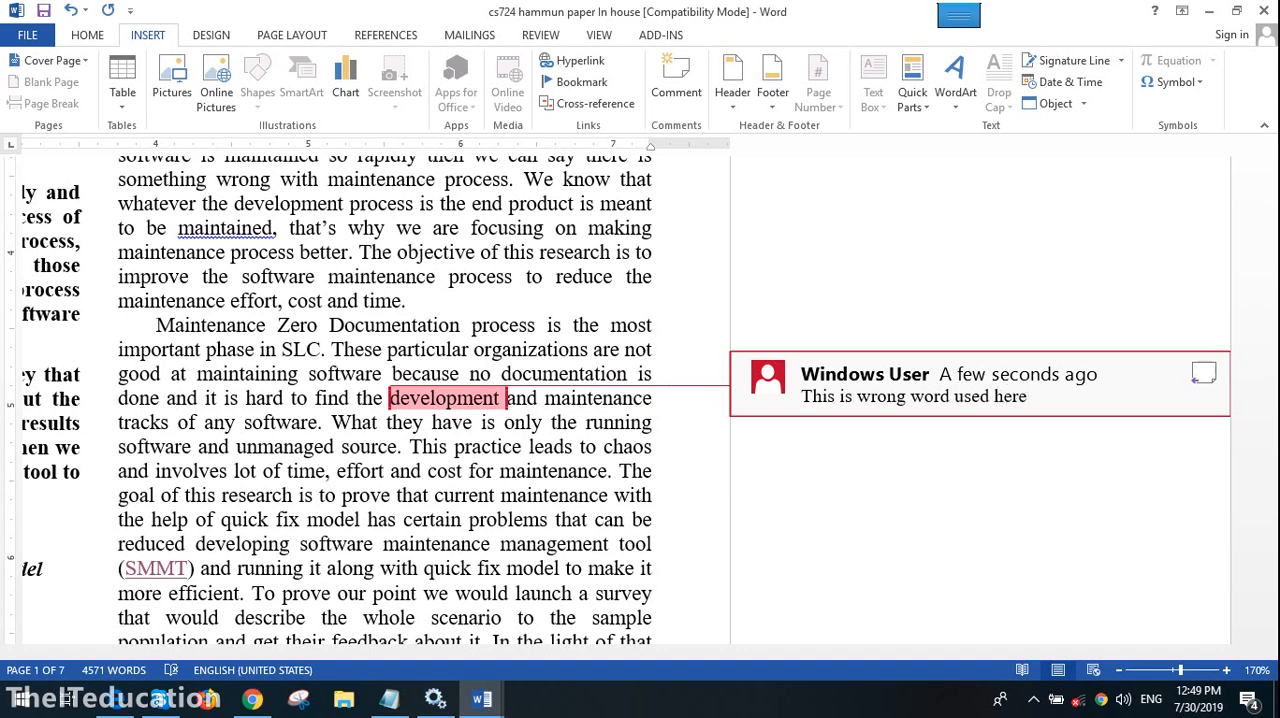
click(347, 471)
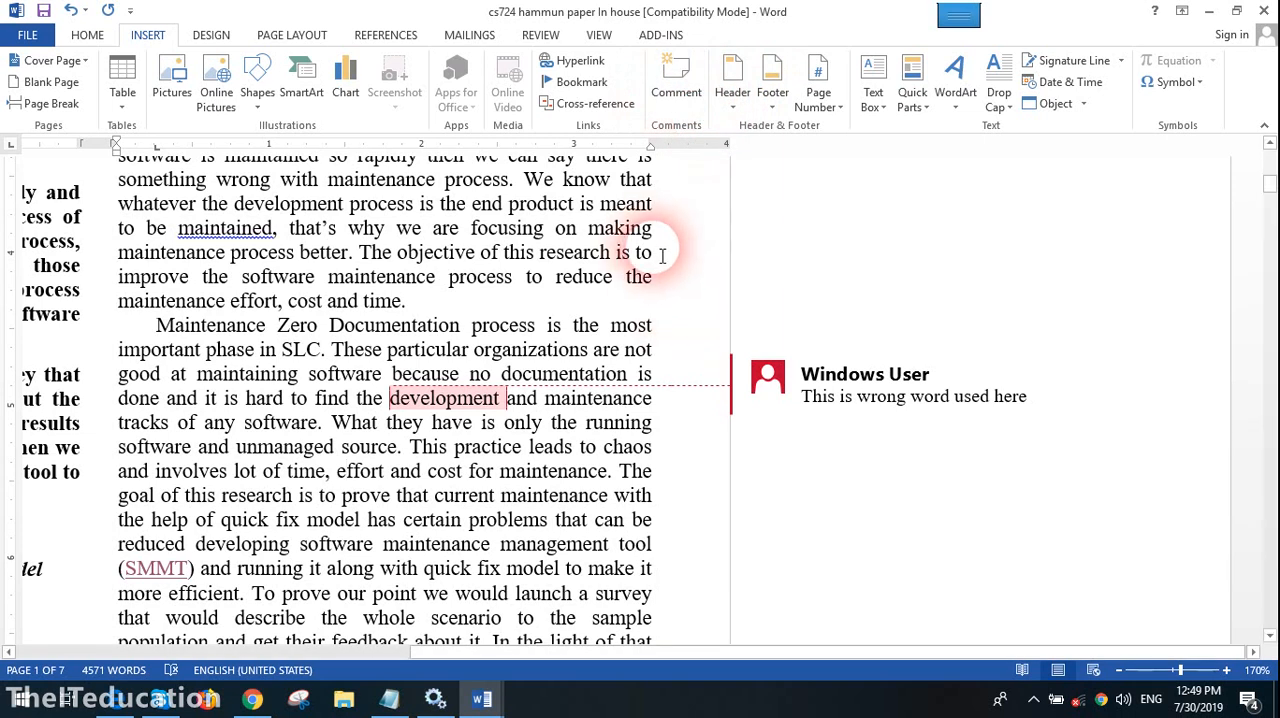
click(599, 34)
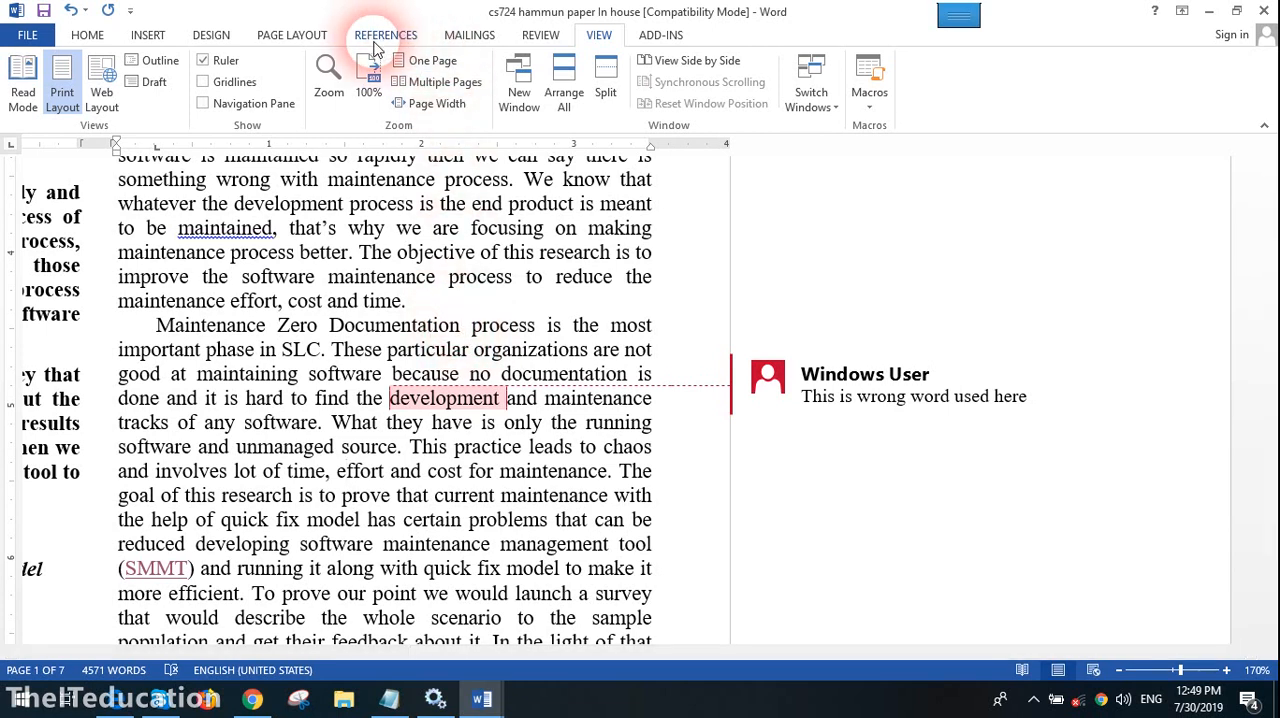
click(168, 44)
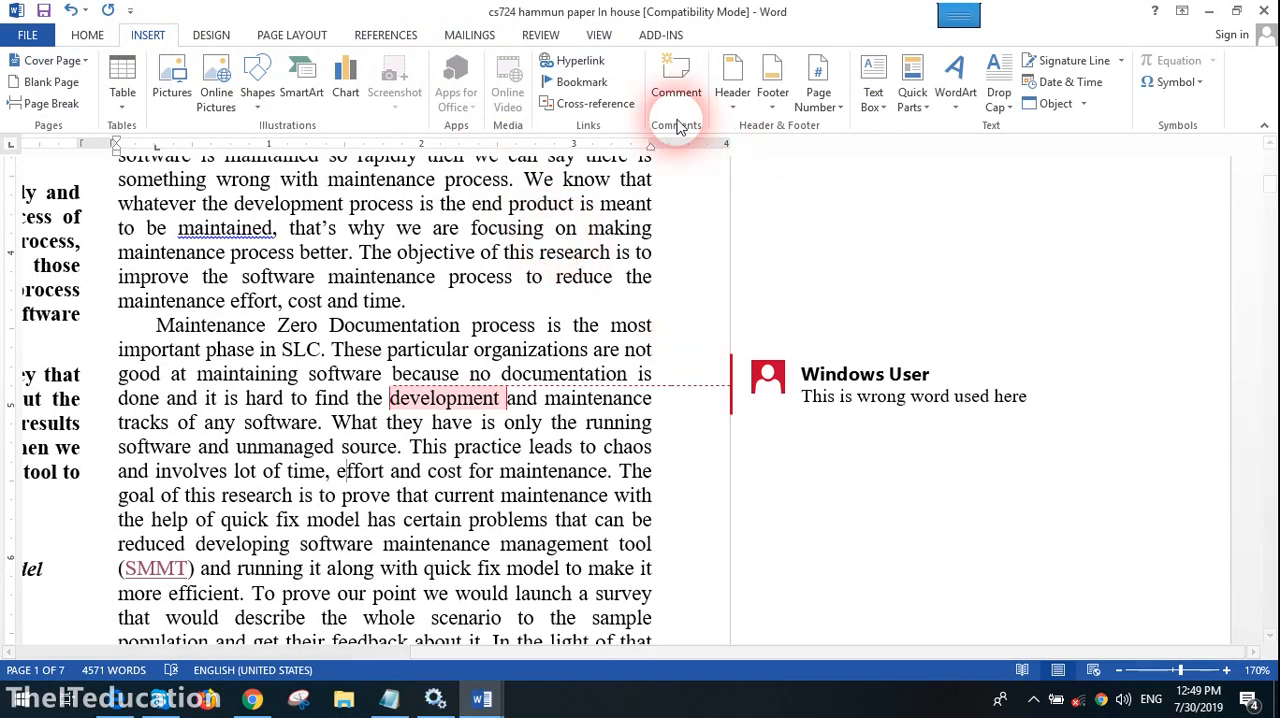
scroll(274, 470, up, 5)
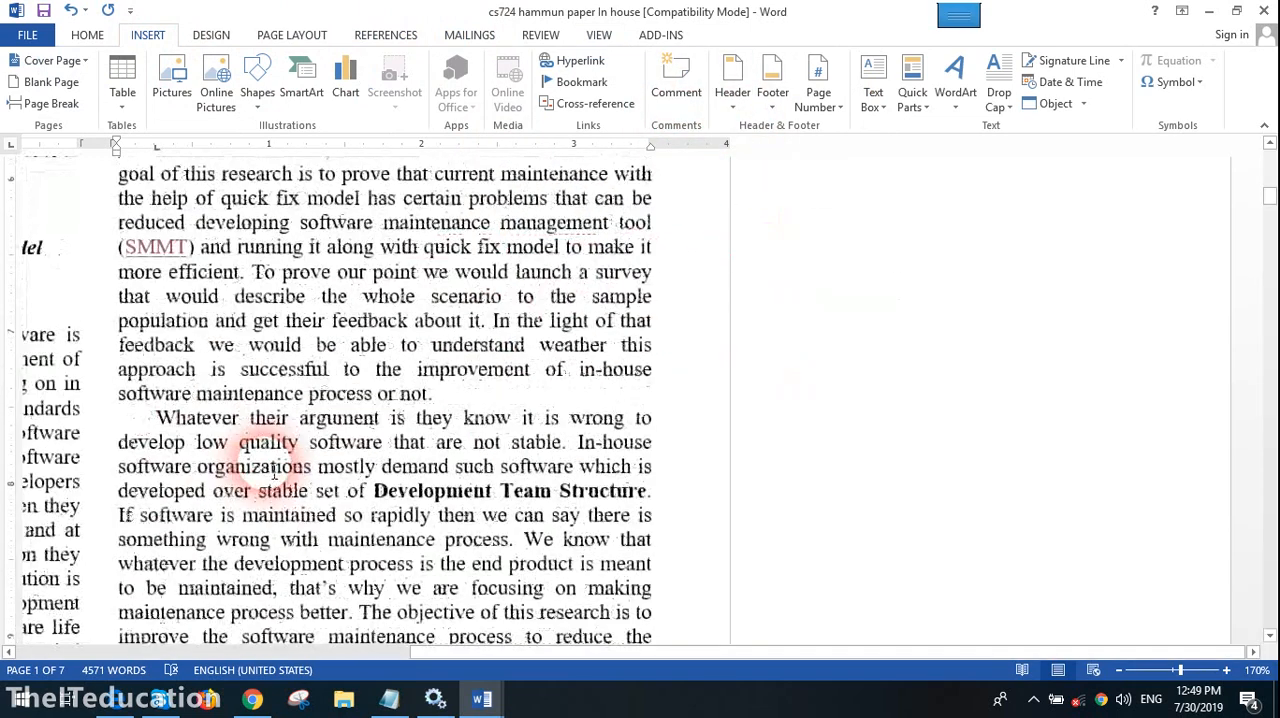
scroll(274, 472, down, 1)
drag(914, 656, 689, 657)
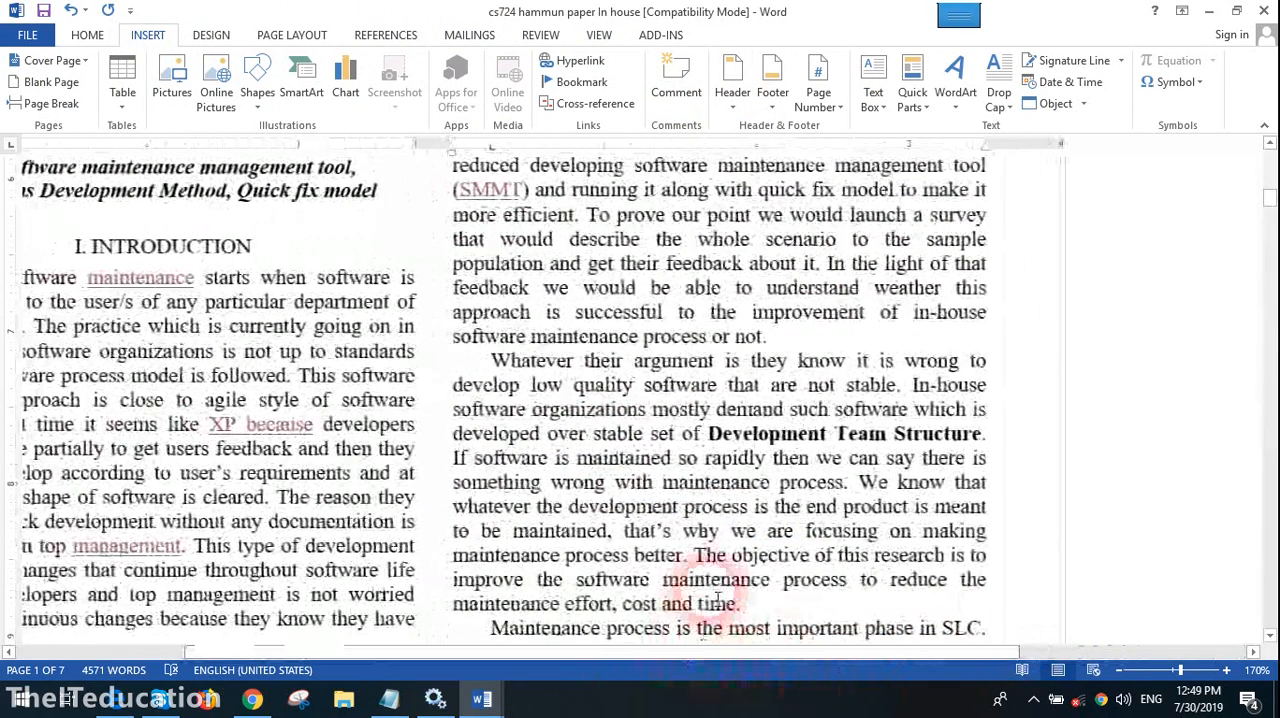
scroll(286, 471, down, 10)
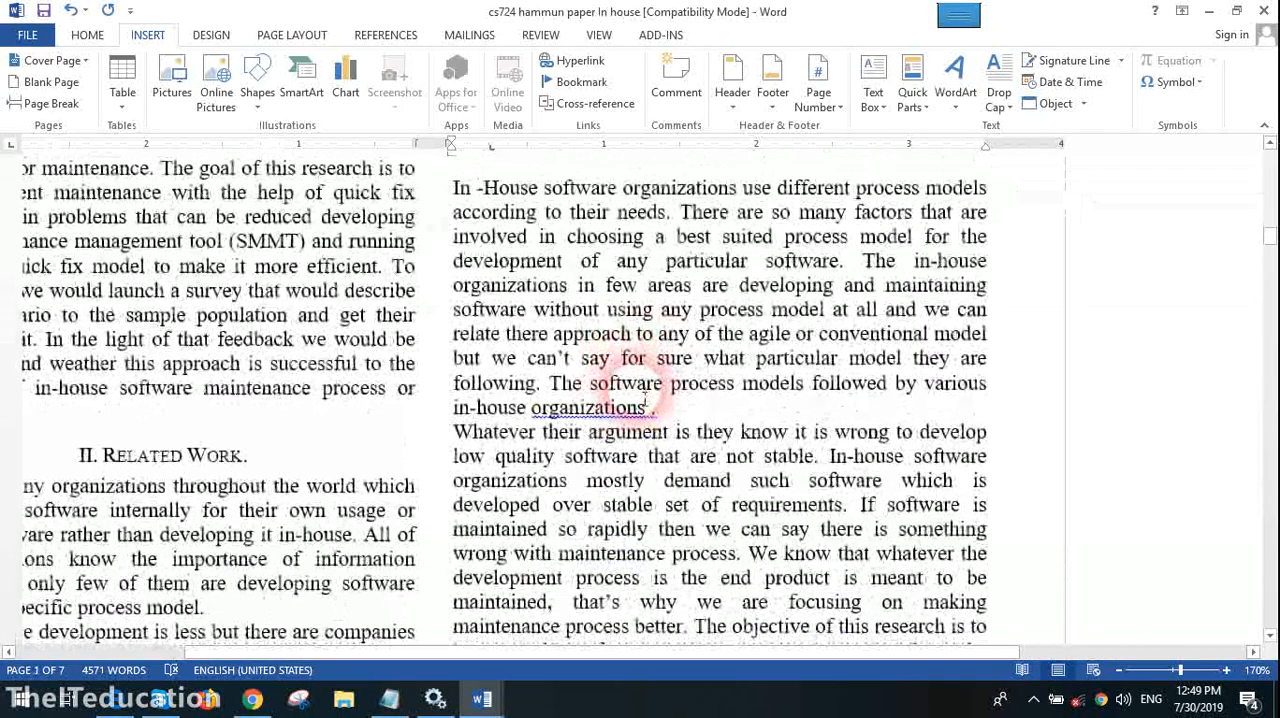
- Switch to File Explorer and open the "Mrk_Spring 2019_CS619" Word document from the Downloads folder
click(344, 700)
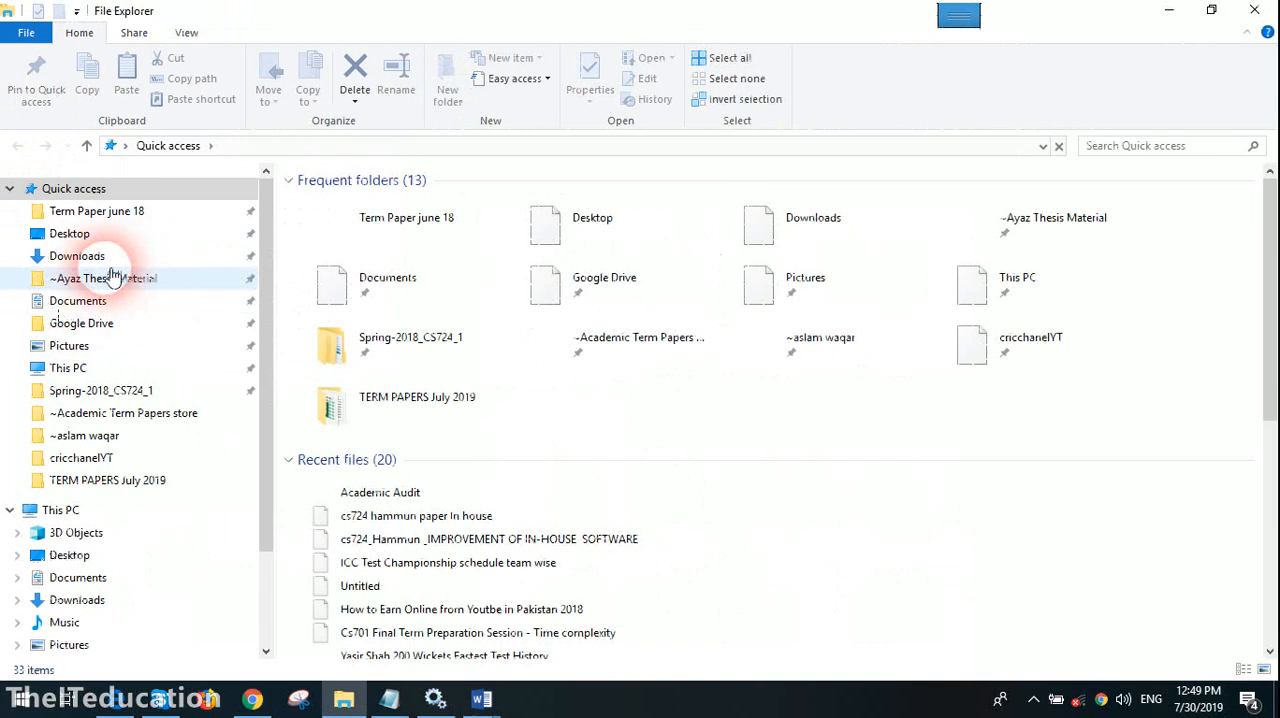
click(77, 256)
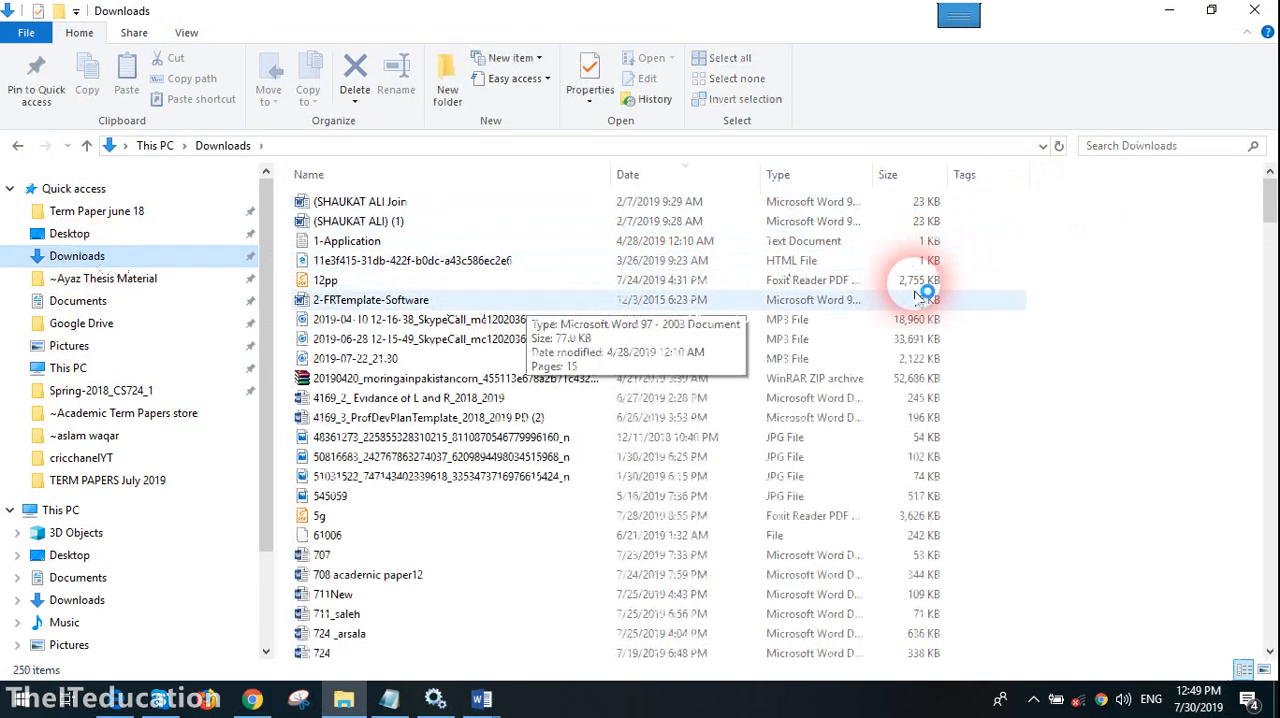
scroll(437, 420, down, 2)
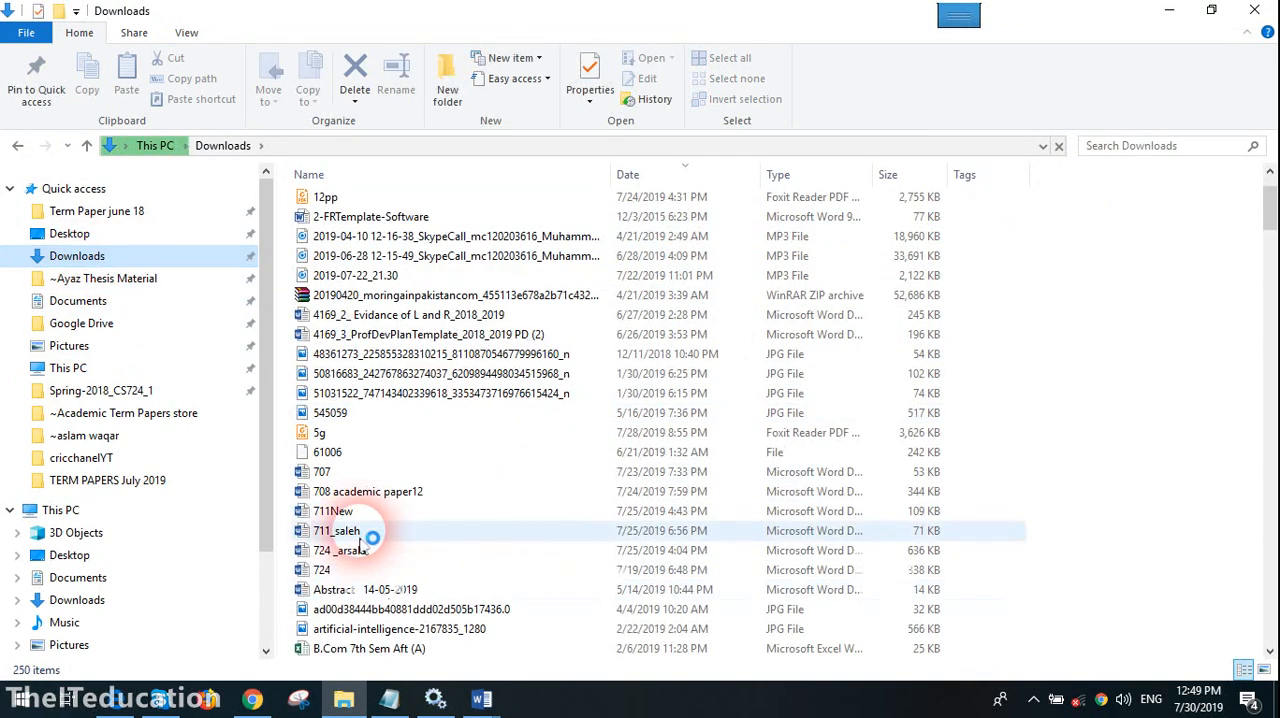
click(400, 376)
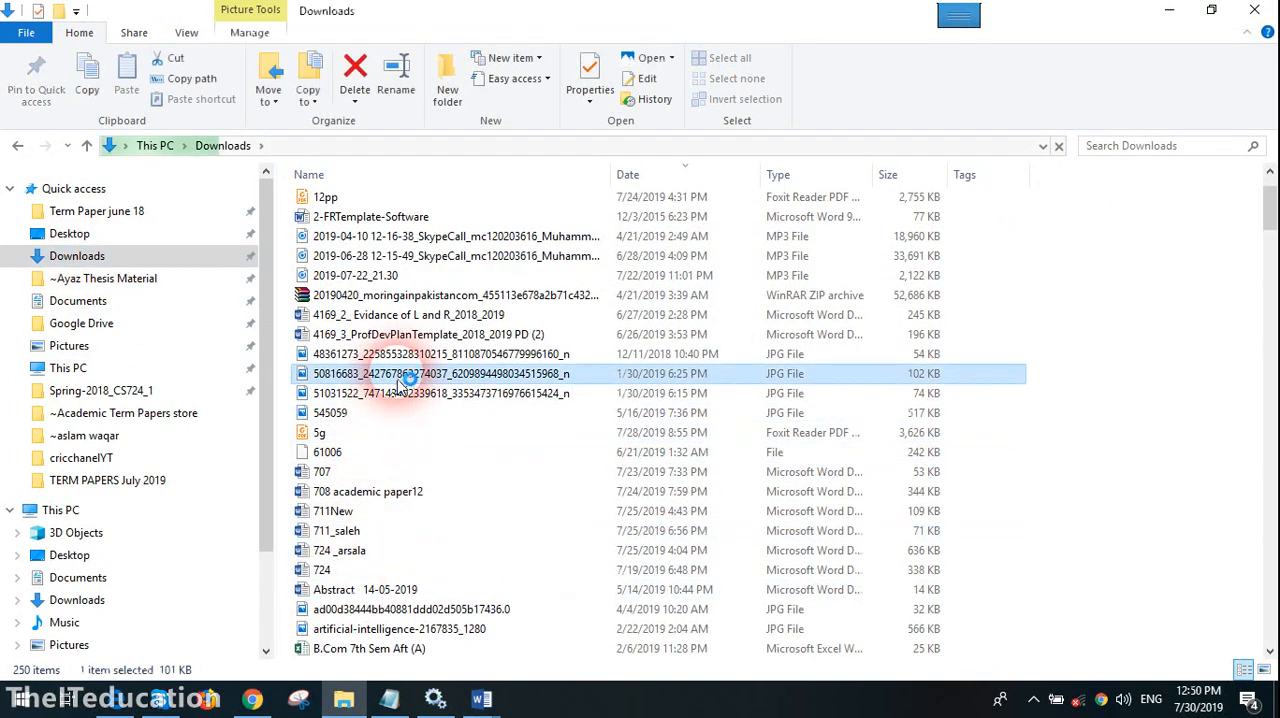
click(342, 513)
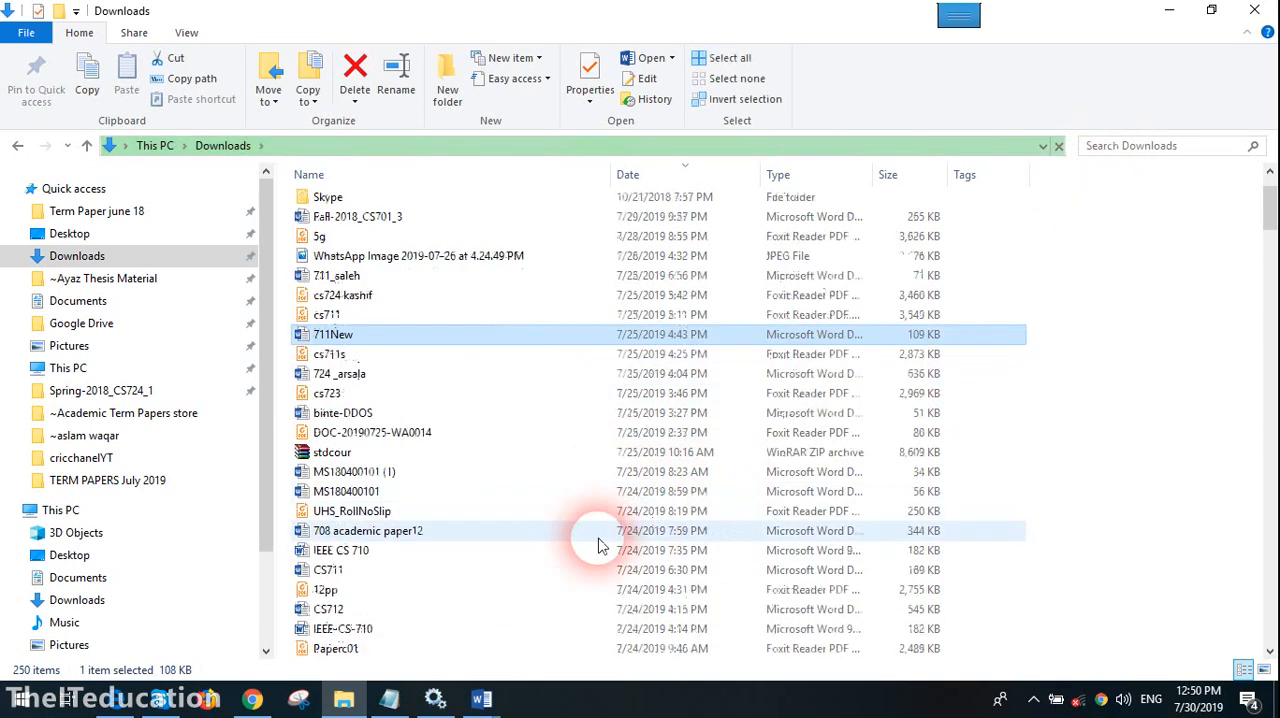
scroll(420, 500, down, 9)
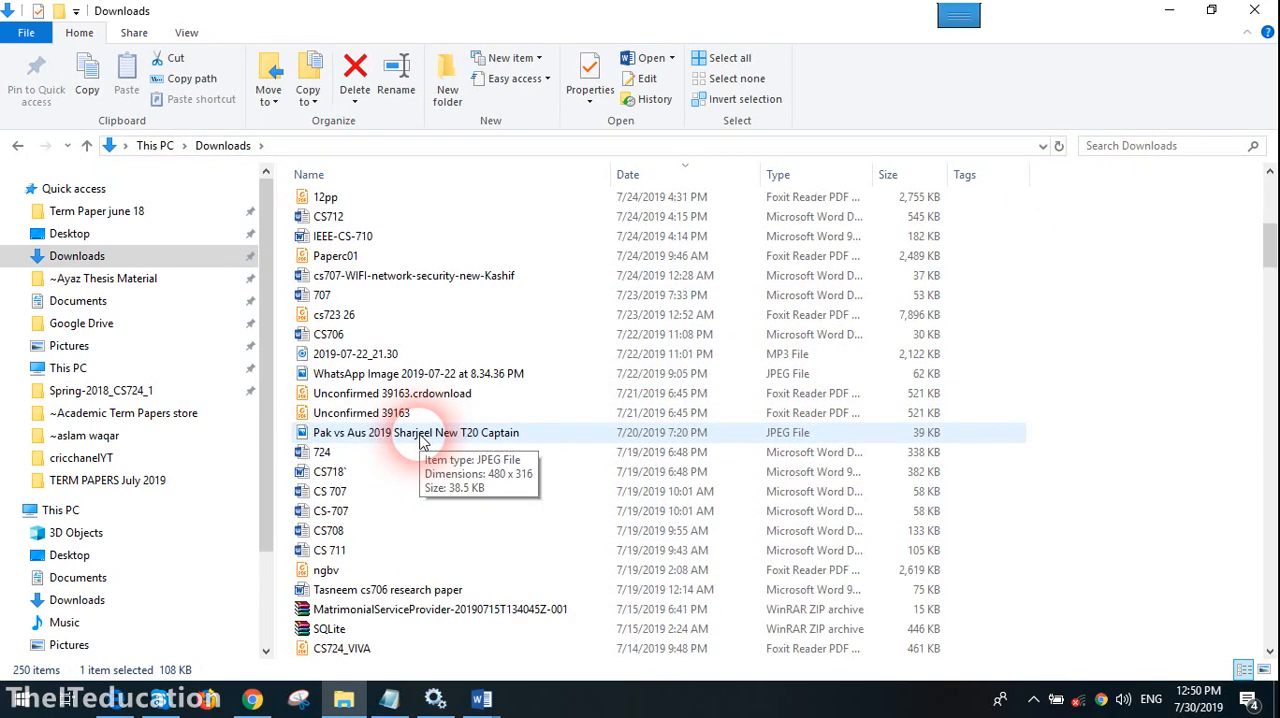
scroll(425, 445, down, 3)
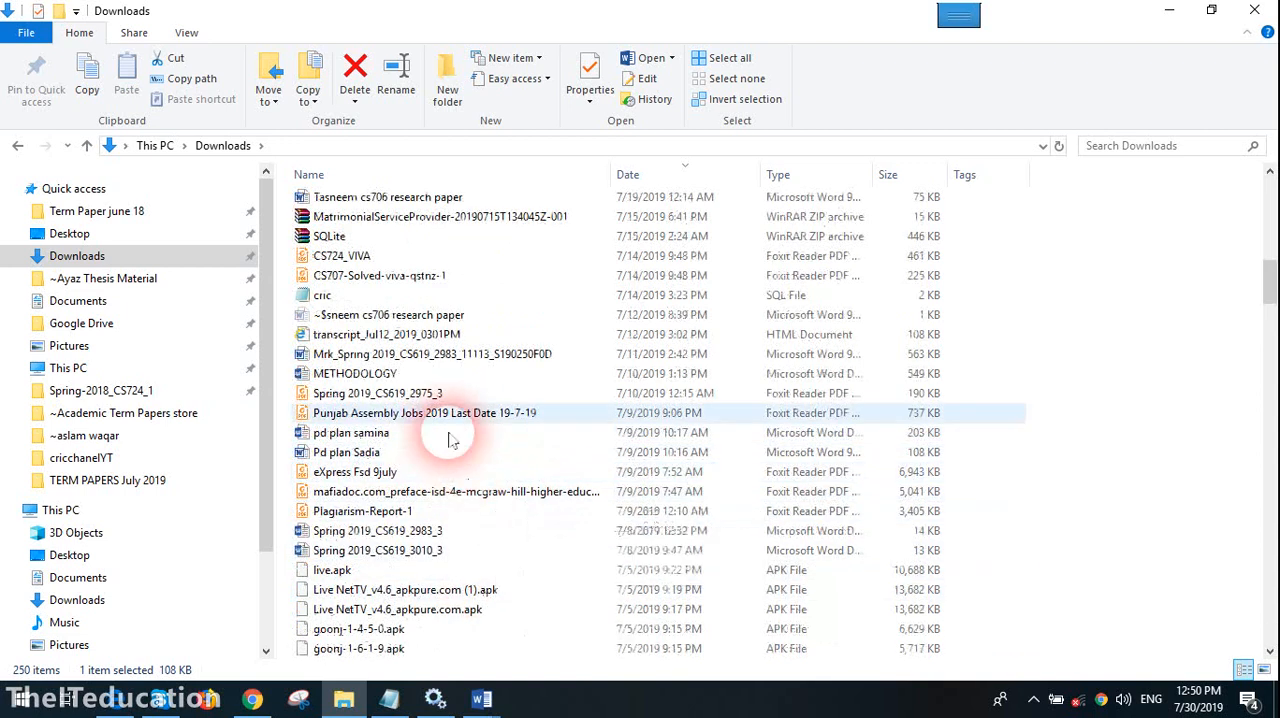
click(395, 358)
double_click(395, 358)
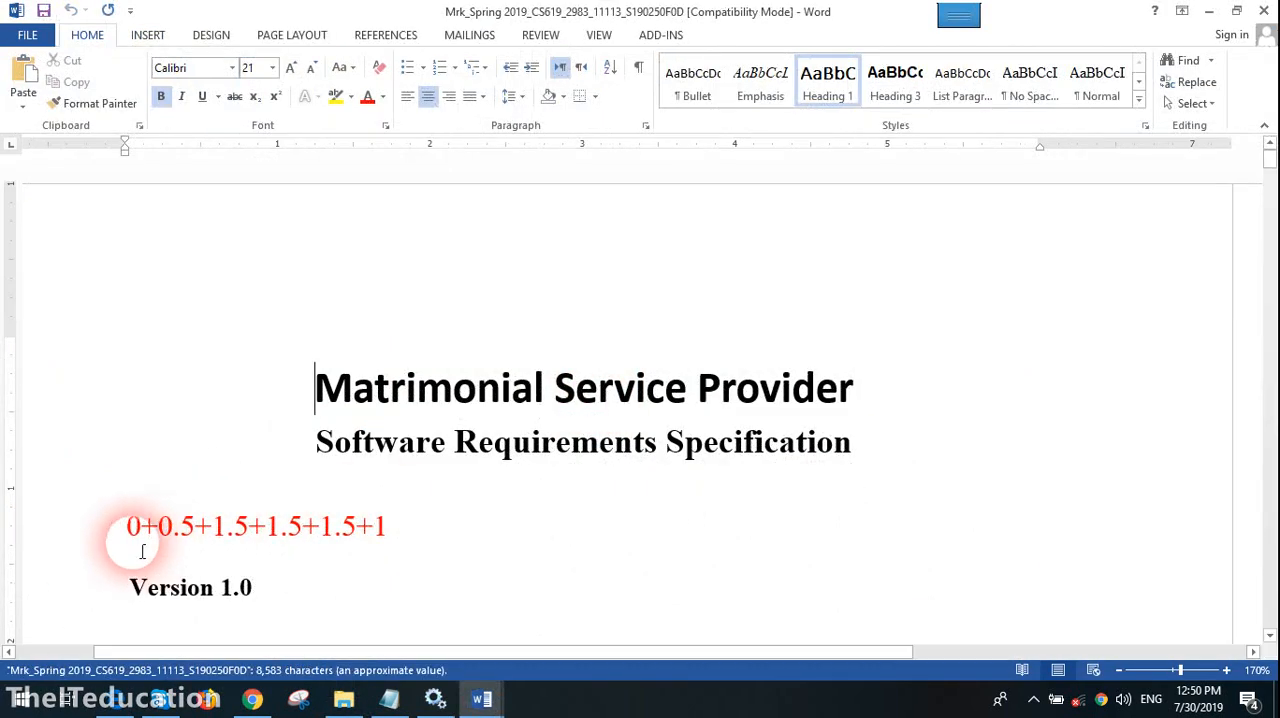
- Examine the reviewer's comments on the Scope of Project and Functional Requirements sections of the SRS document at 100% zoom
scroll(577, 500, down, 10)
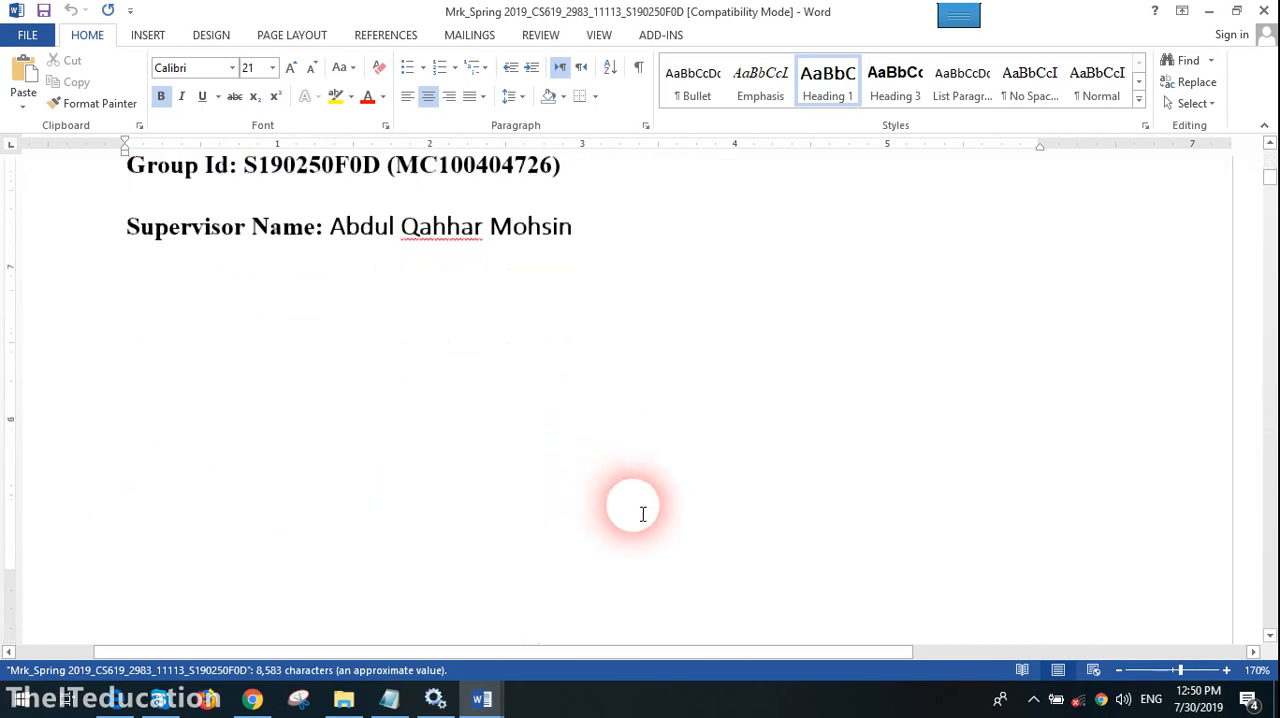
scroll(645, 514, down, 10)
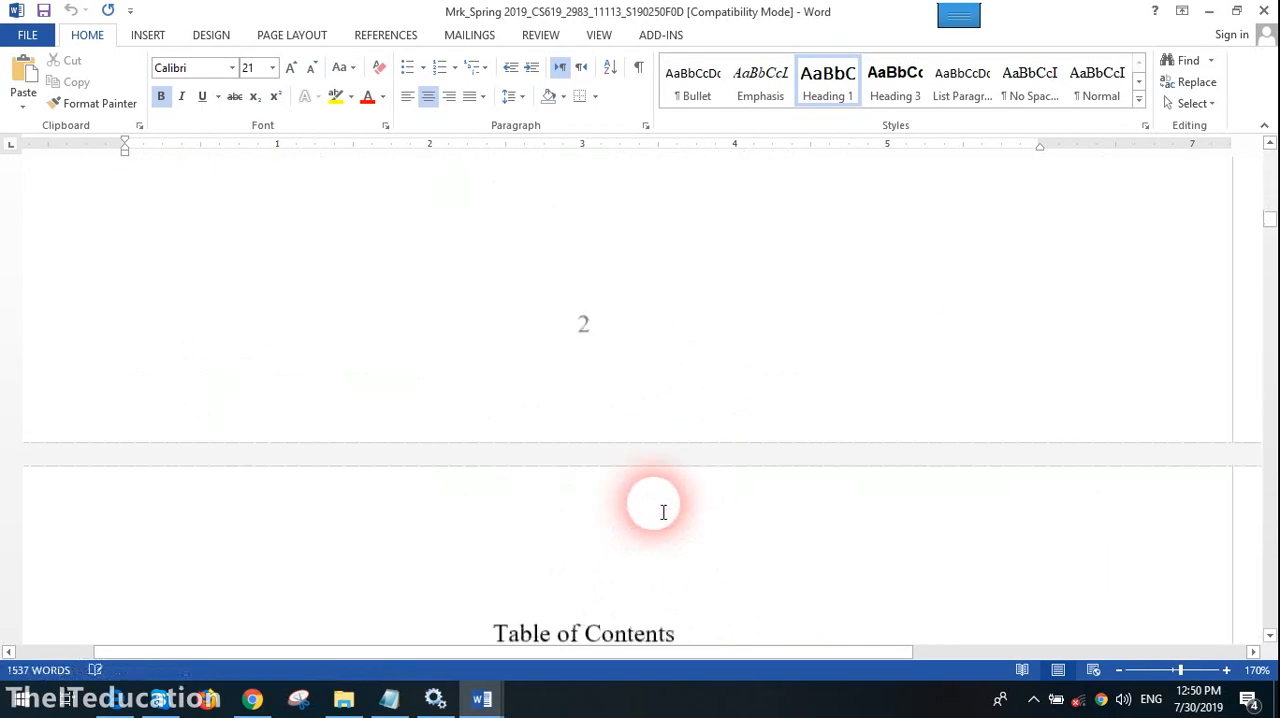
scroll(663, 512, down, 15)
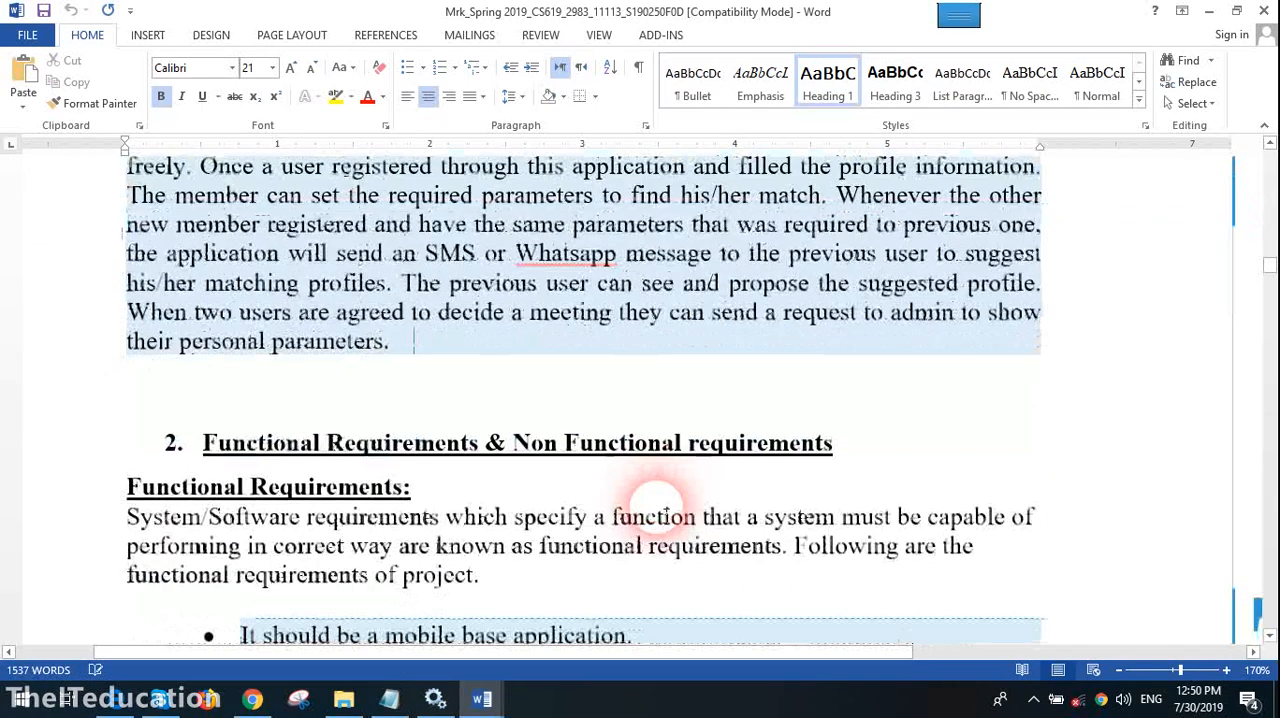
scroll(667, 510, up, 3)
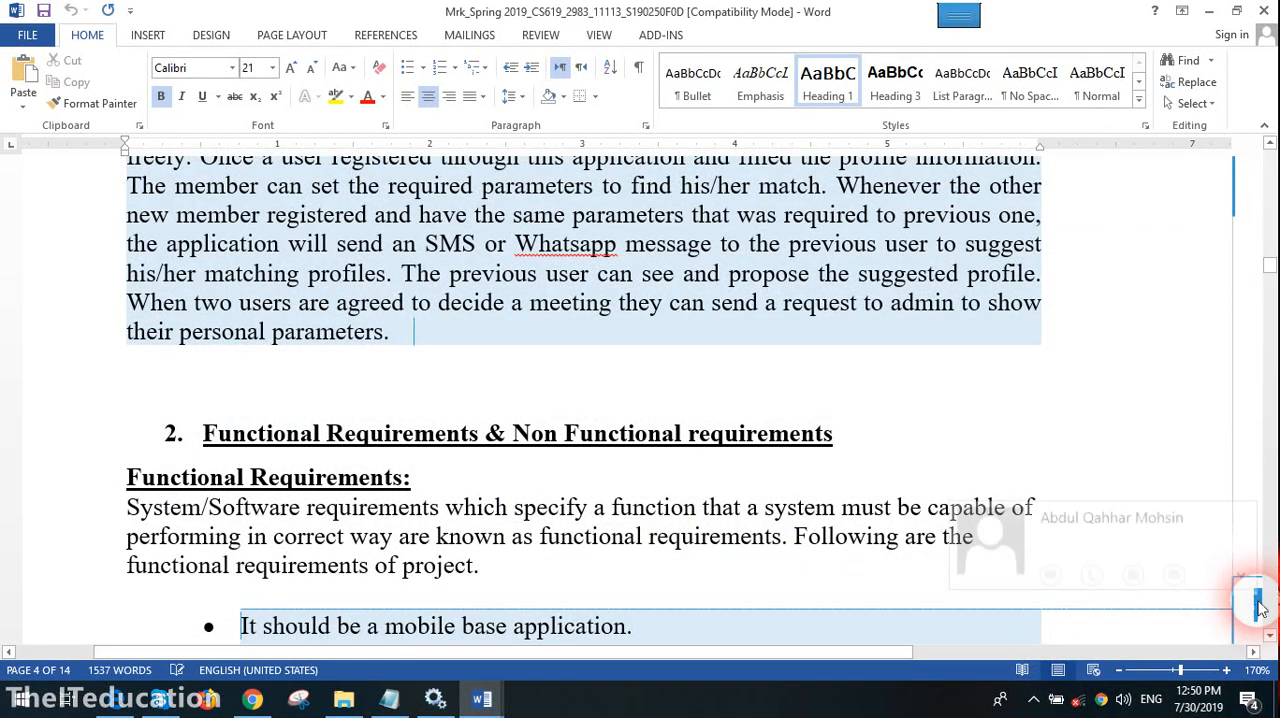
click(900, 614)
drag(830, 653, 1190, 652)
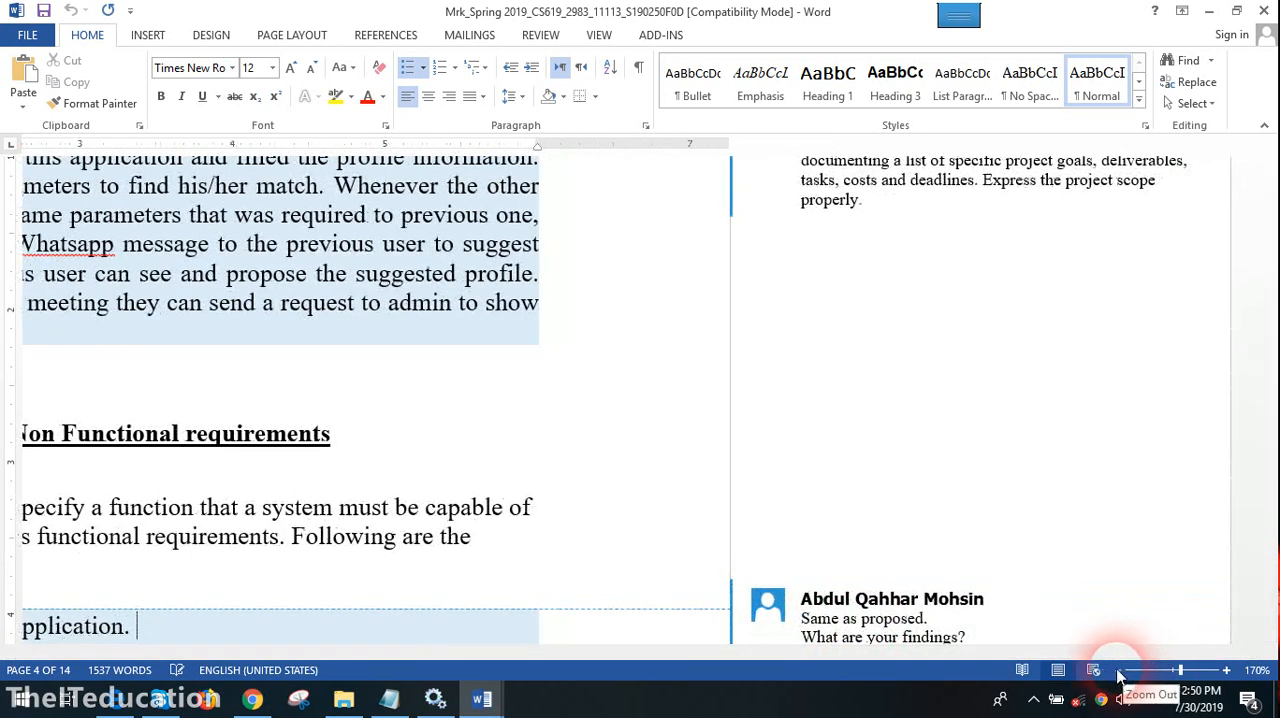
click(1119, 670)
click(1119, 670)
click(1119, 670)
click(1119, 670)
click(1119, 670)
click(1119, 670)
click(1119, 670)
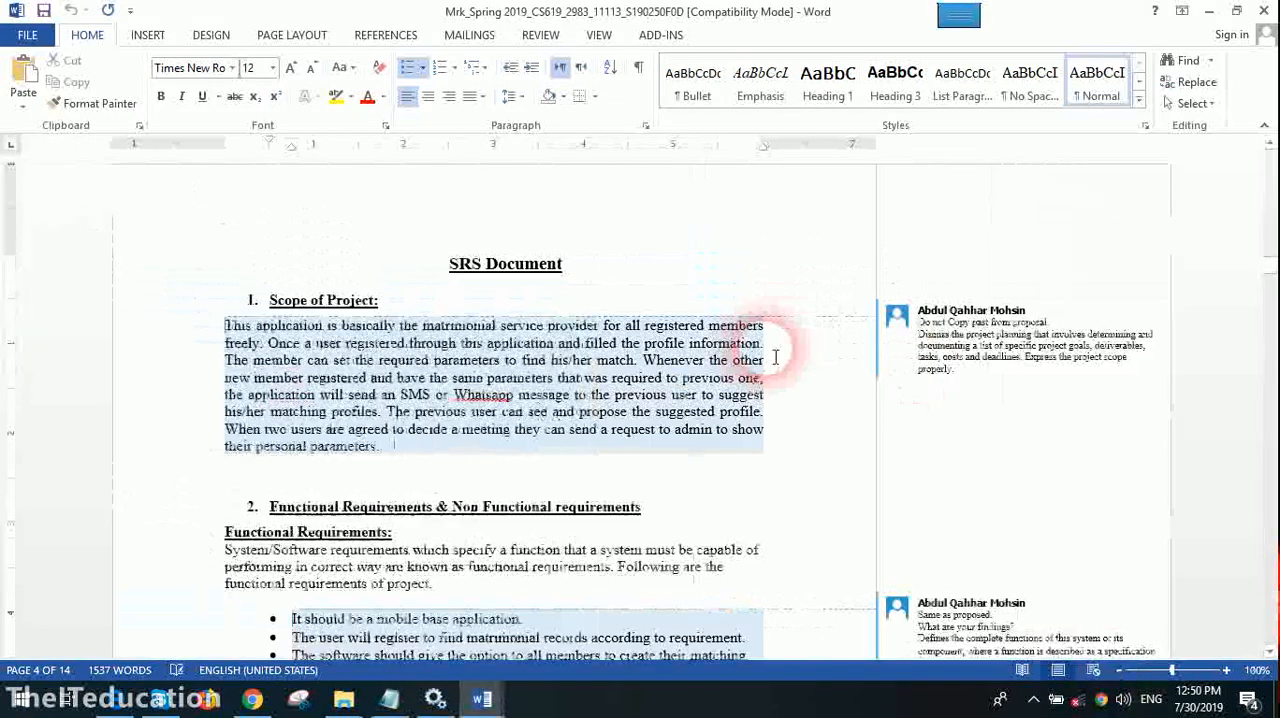
click(775, 357)
click(1022, 582)
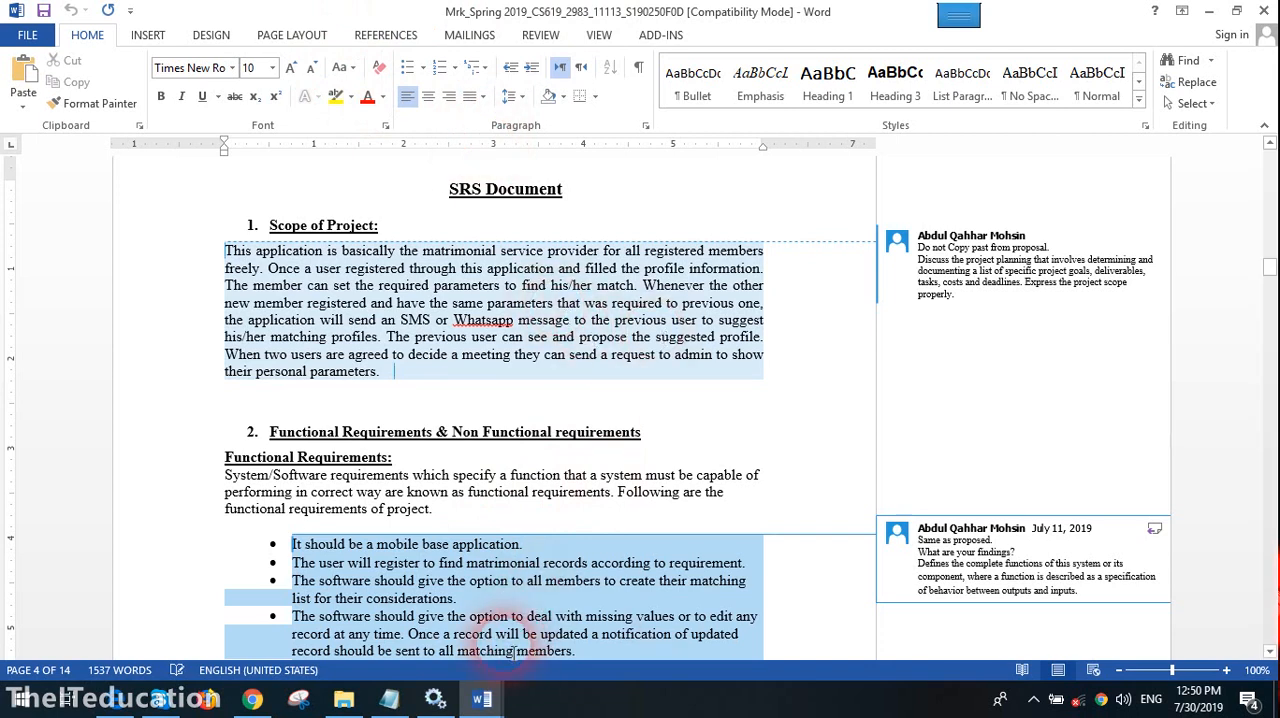
- Switch back to the cs724 "In house" paper and return to the comment on "development" on page 1
mouse_move(482, 698)
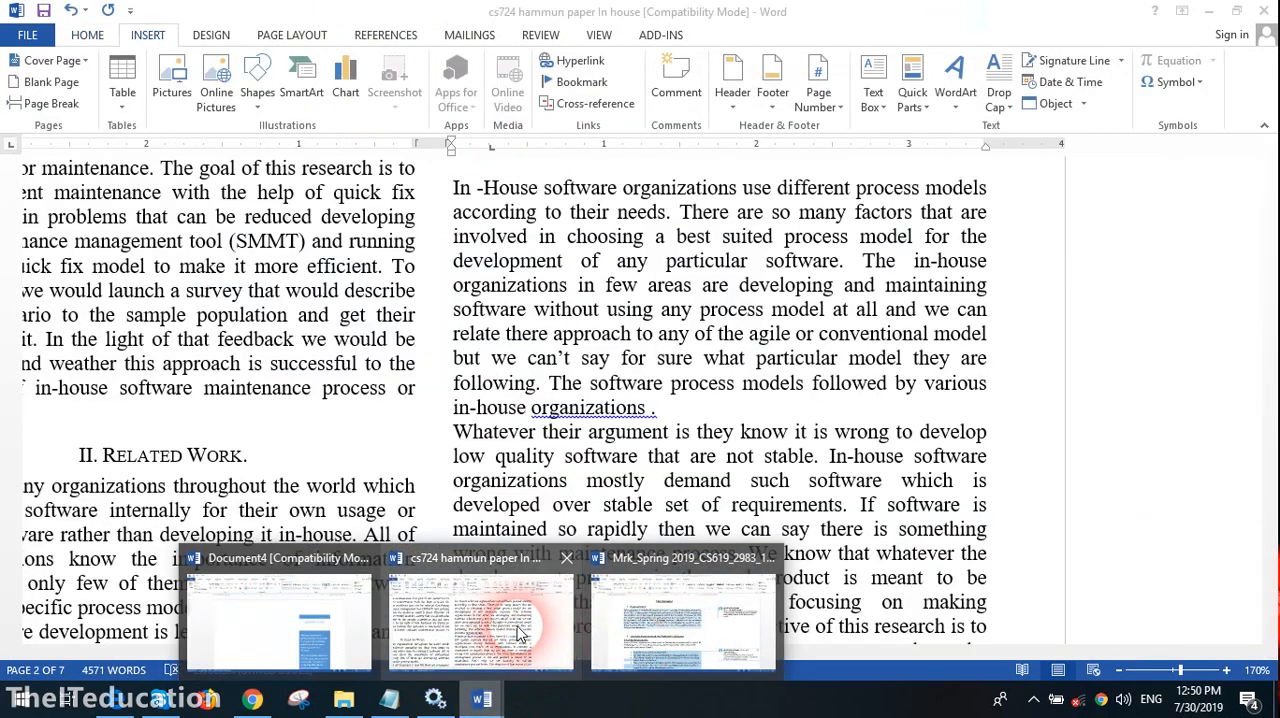
click(519, 632)
scroll(580, 457, up, 3)
scroll(740, 450, down, 8)
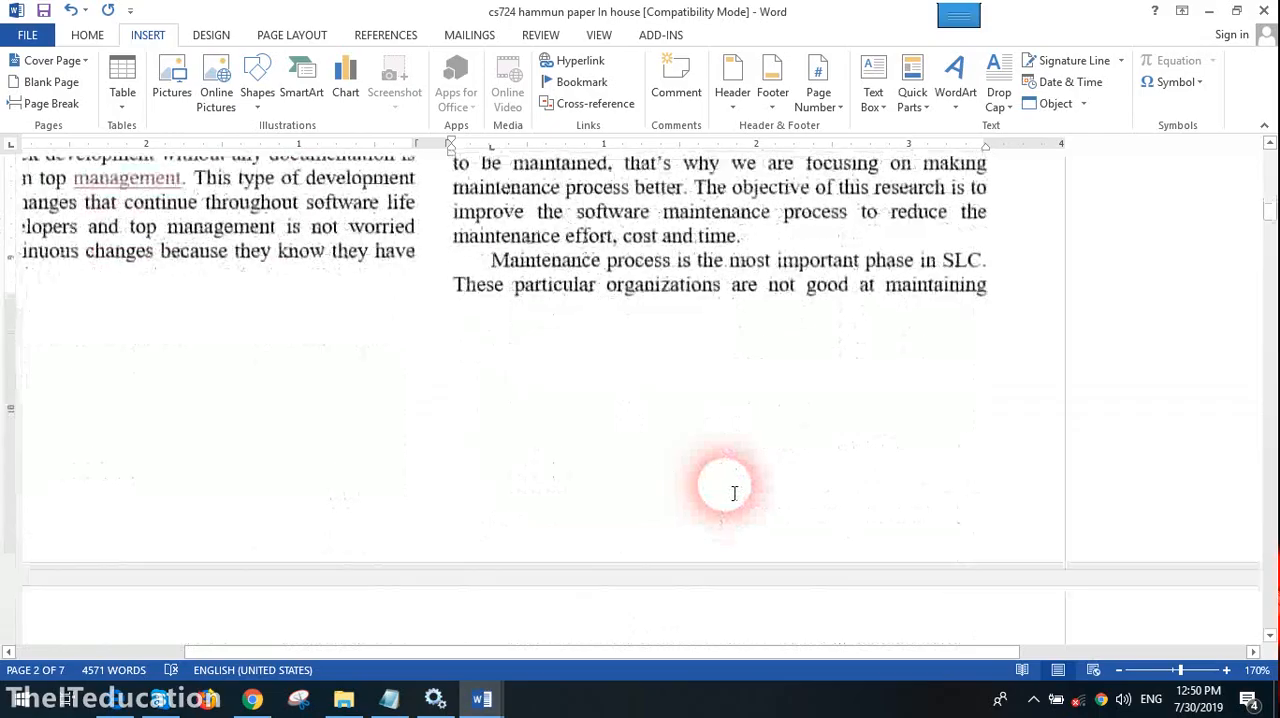
scroll(734, 491, down, 5)
scroll(734, 491, up, 8)
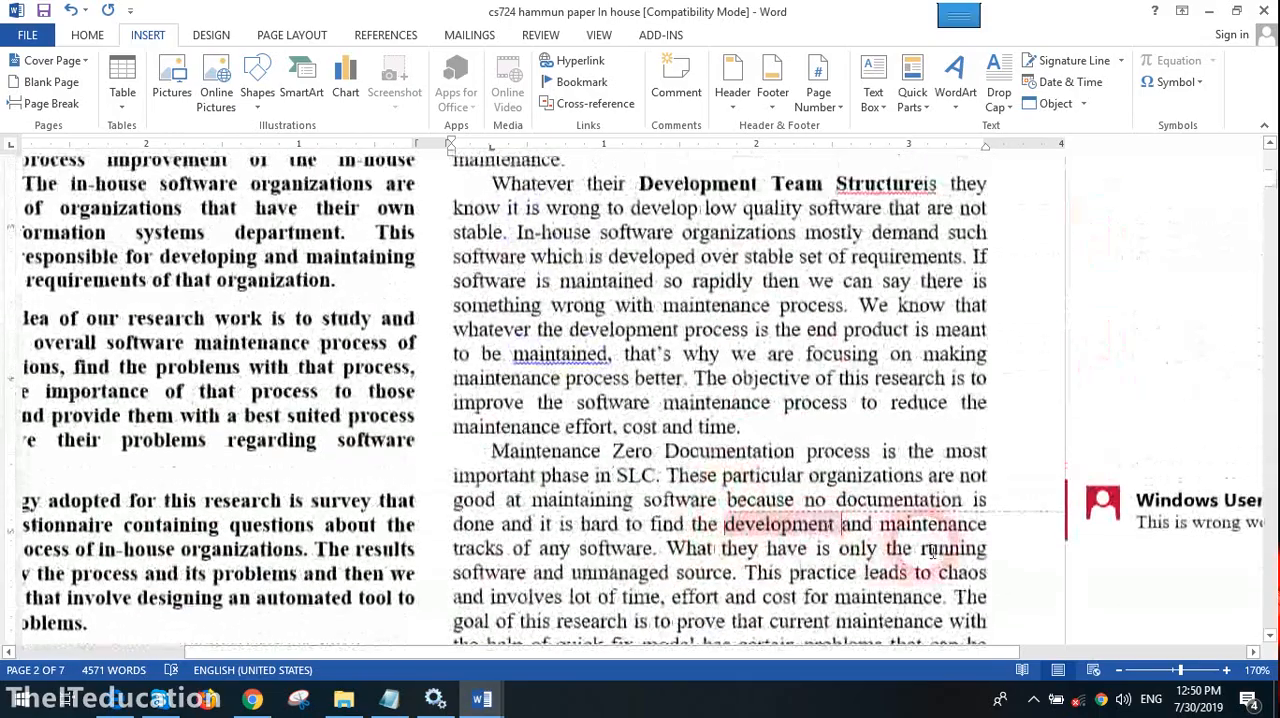
- Bring up the reviewing commands for the research paper
click(598, 35)
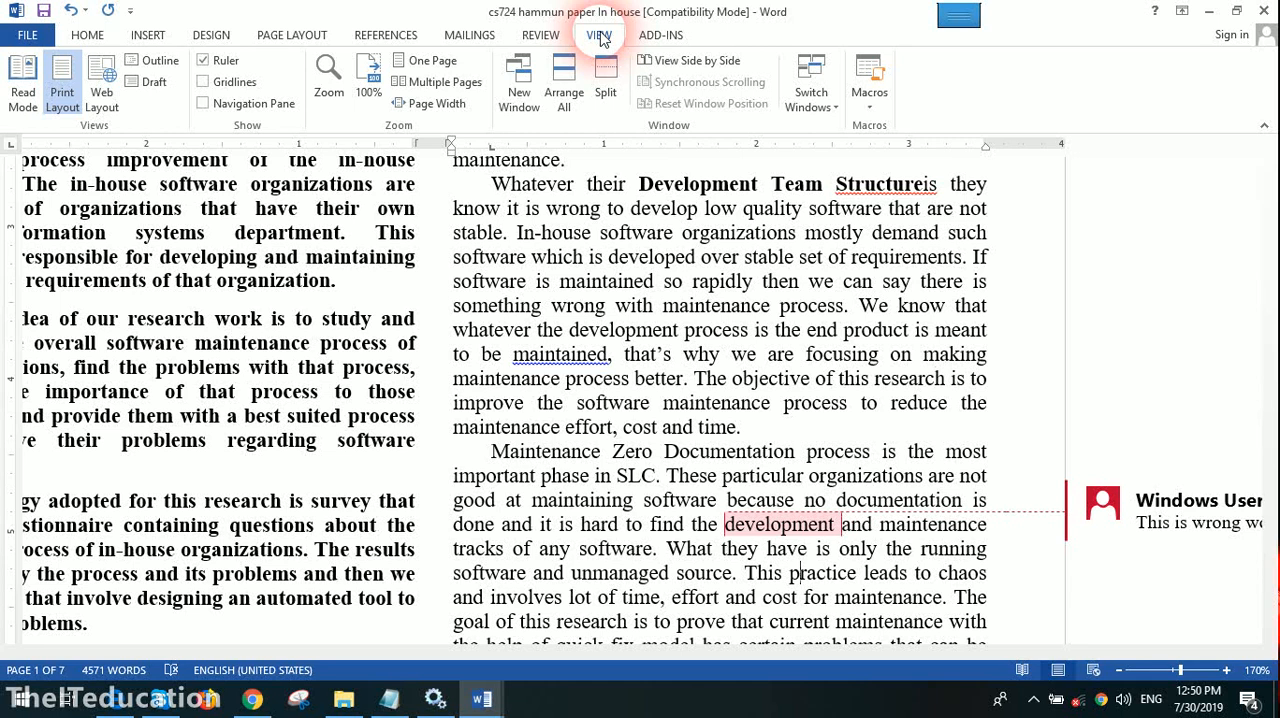
click(469, 35)
click(545, 36)
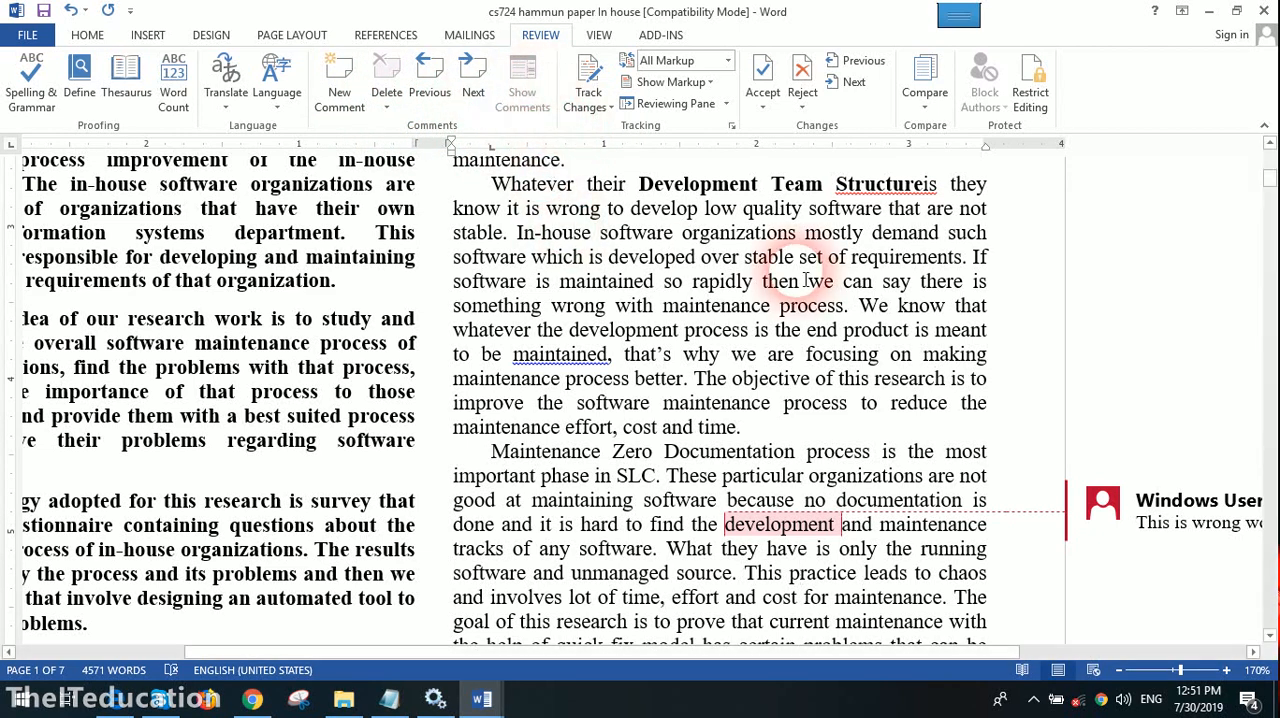
scroll(845, 435, up, 2)
scroll(845, 435, down, 4)
triple_click(812, 400)
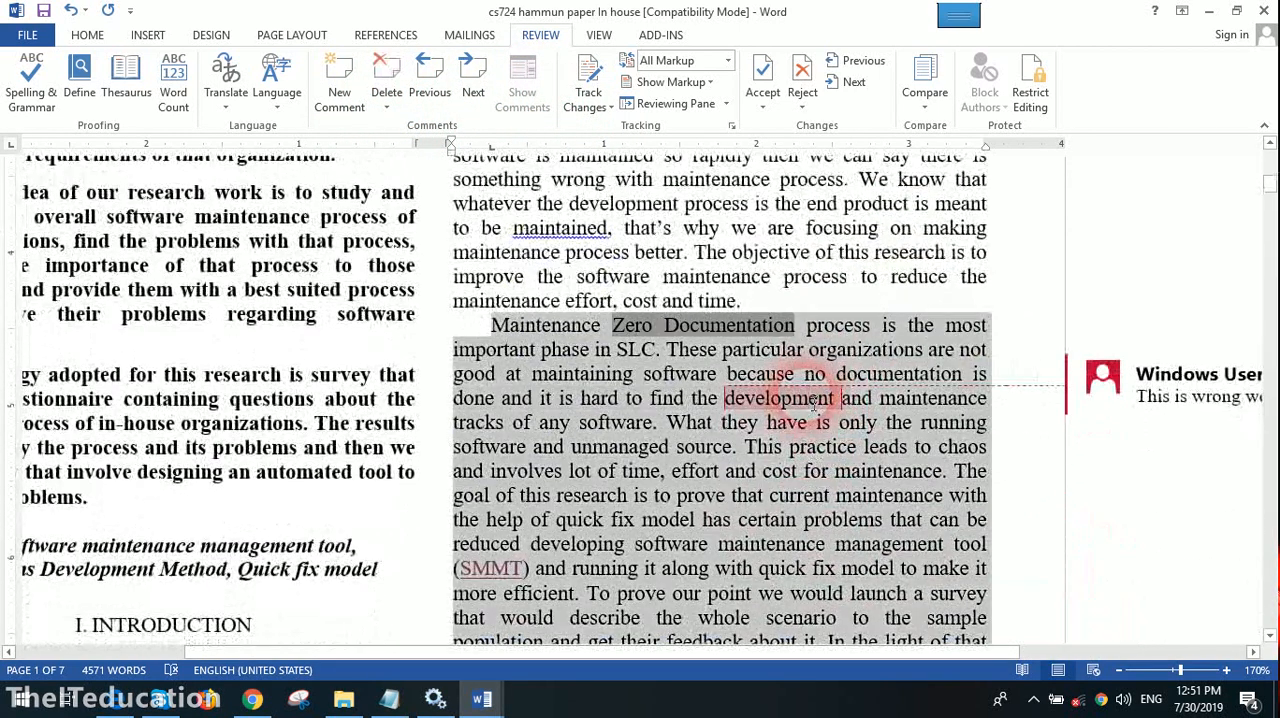
click(677, 448)
click(594, 246)
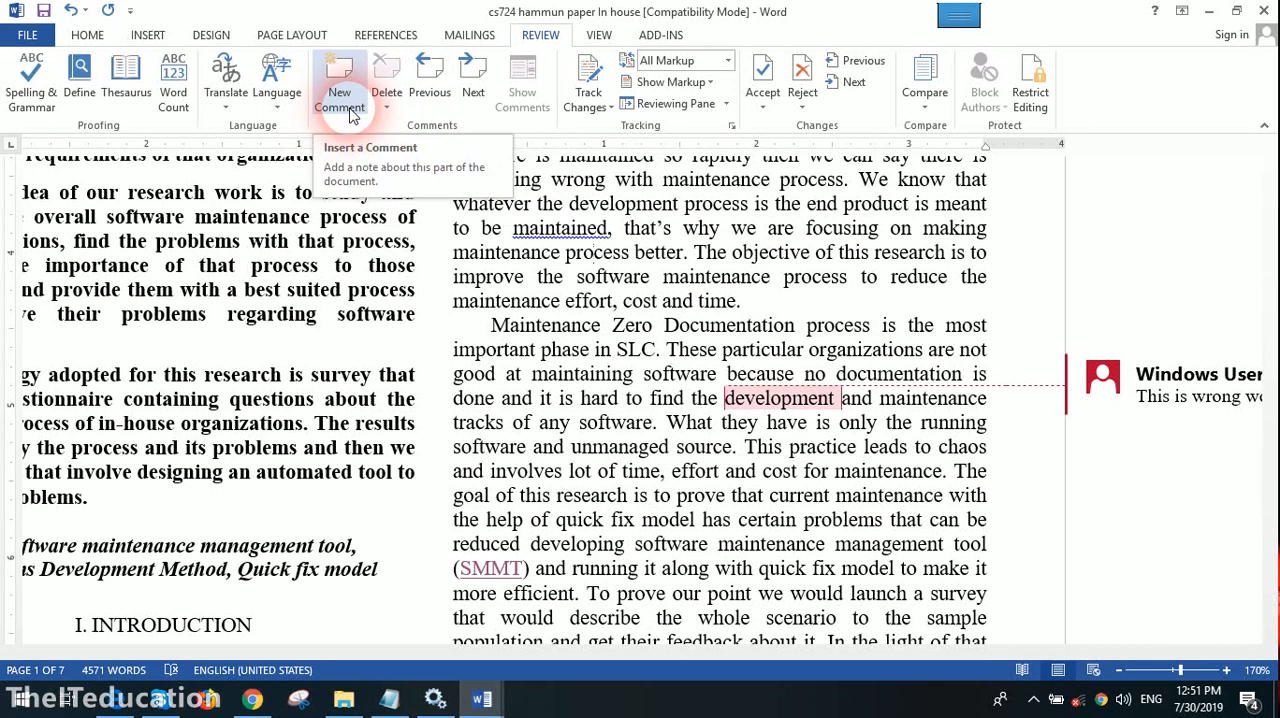
click(524, 277)
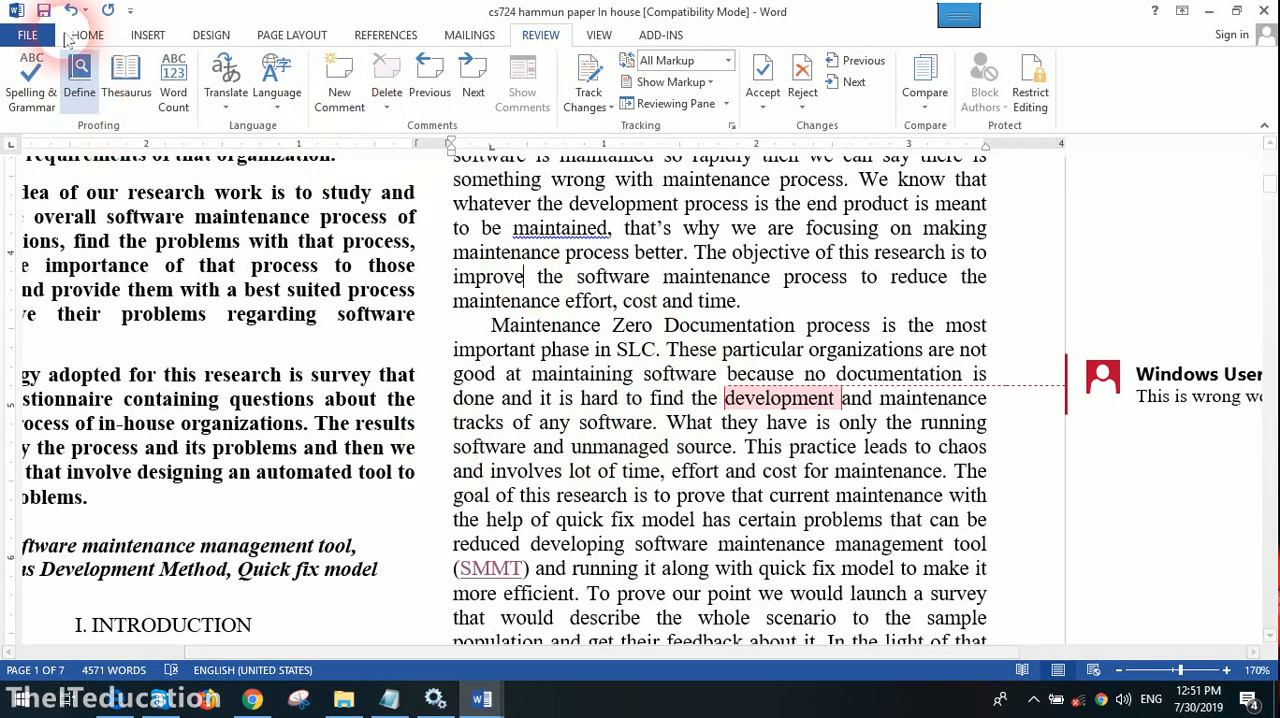
drag(614, 326, 740, 326)
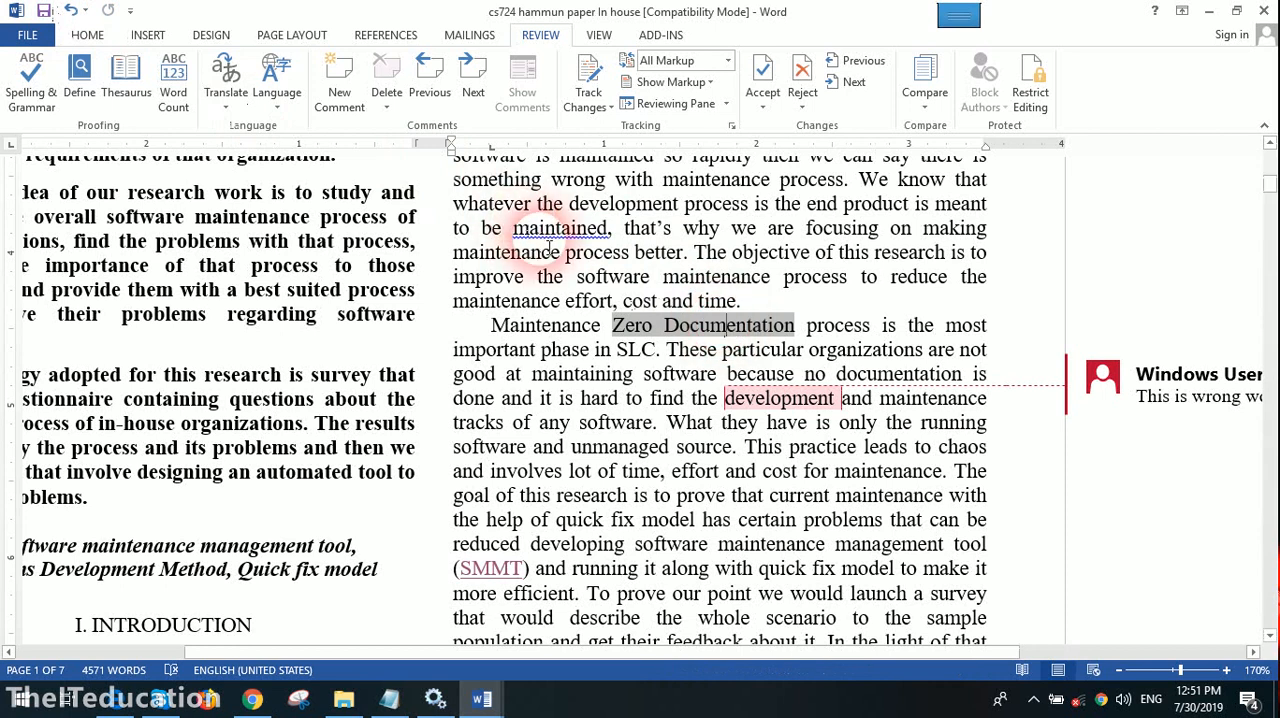
drag(320, 265, 346, 270)
click(459, 354)
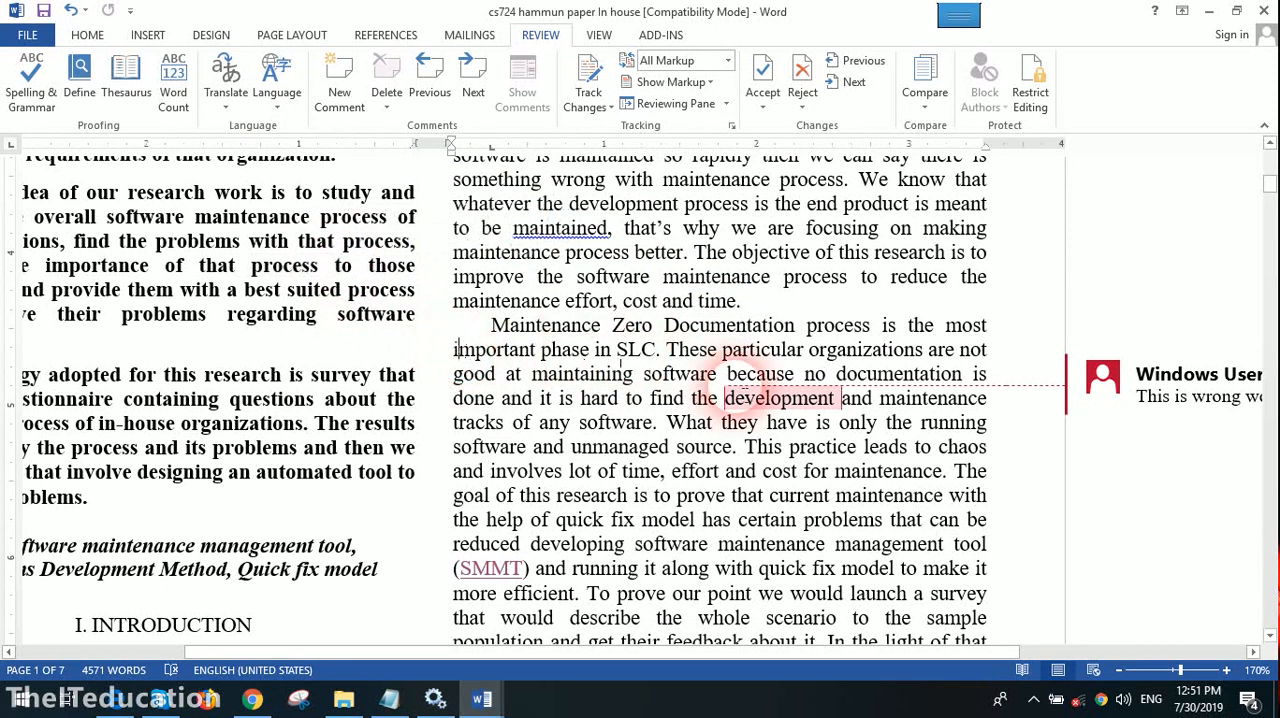
triple_click(803, 392)
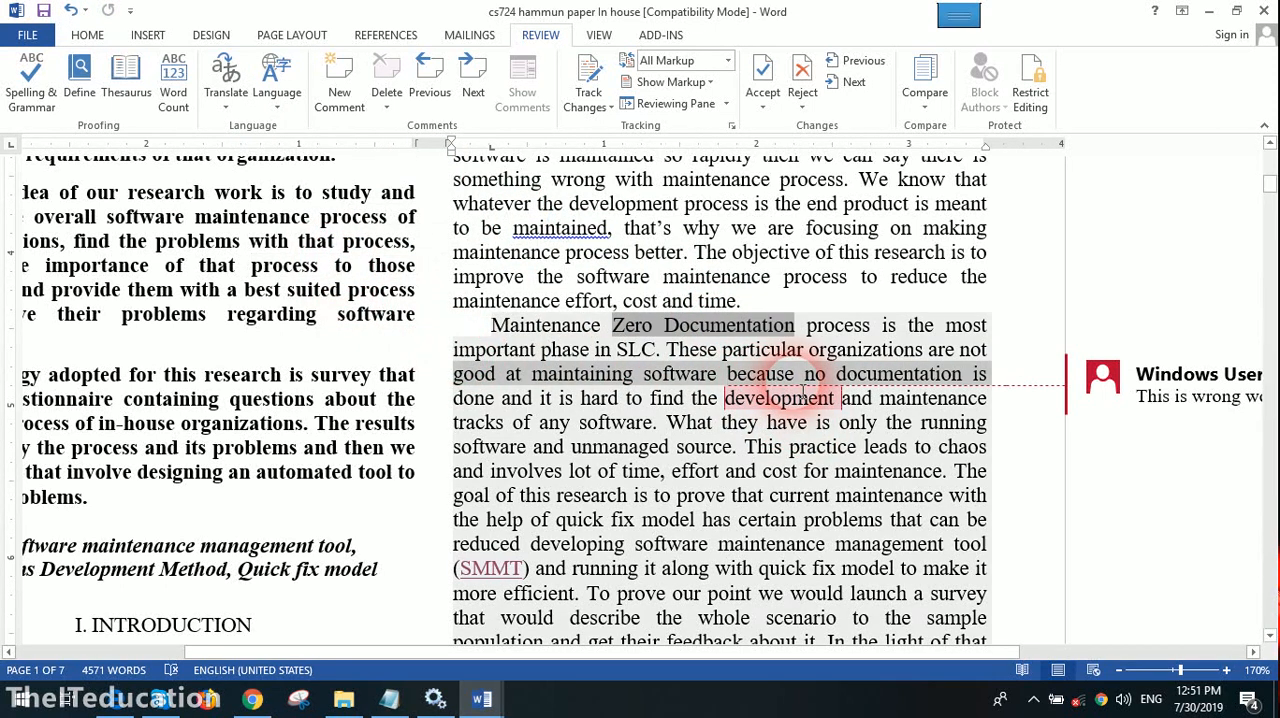
- Delete the comment attached to the word "development" in the Zero Documentation paragraph
click(1105, 380)
right_click(1140, 372)
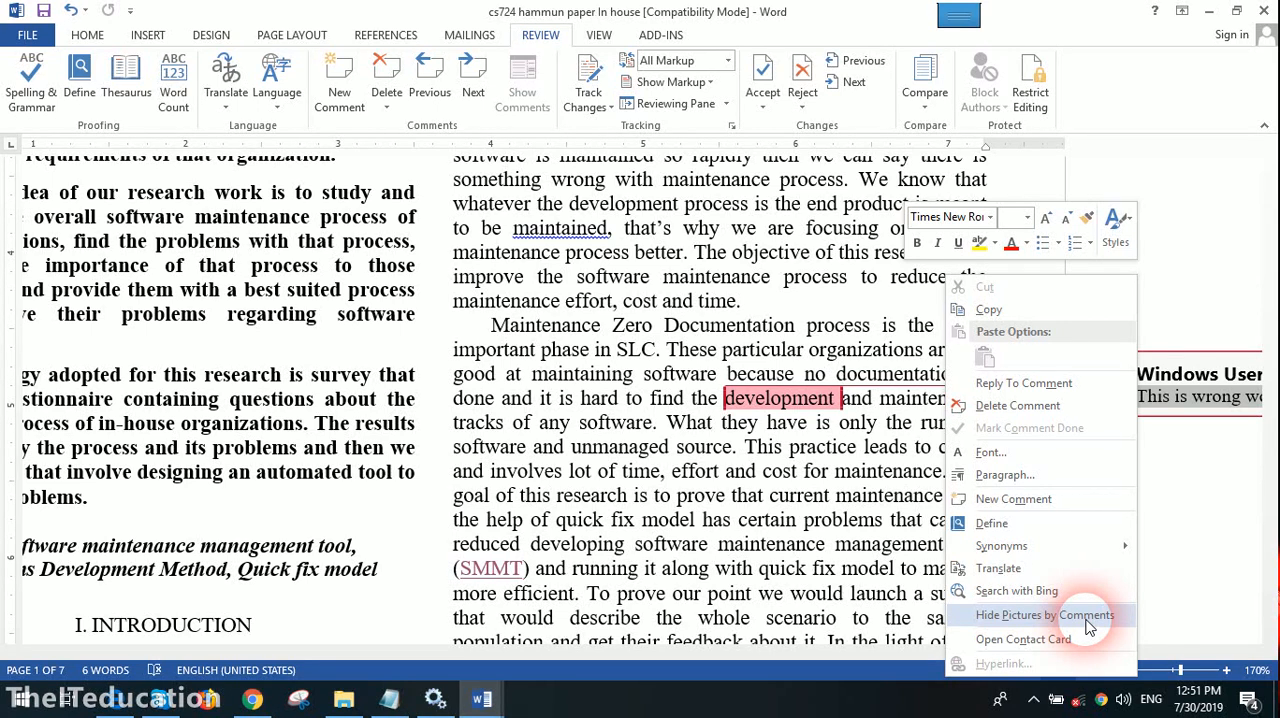
click(1018, 407)
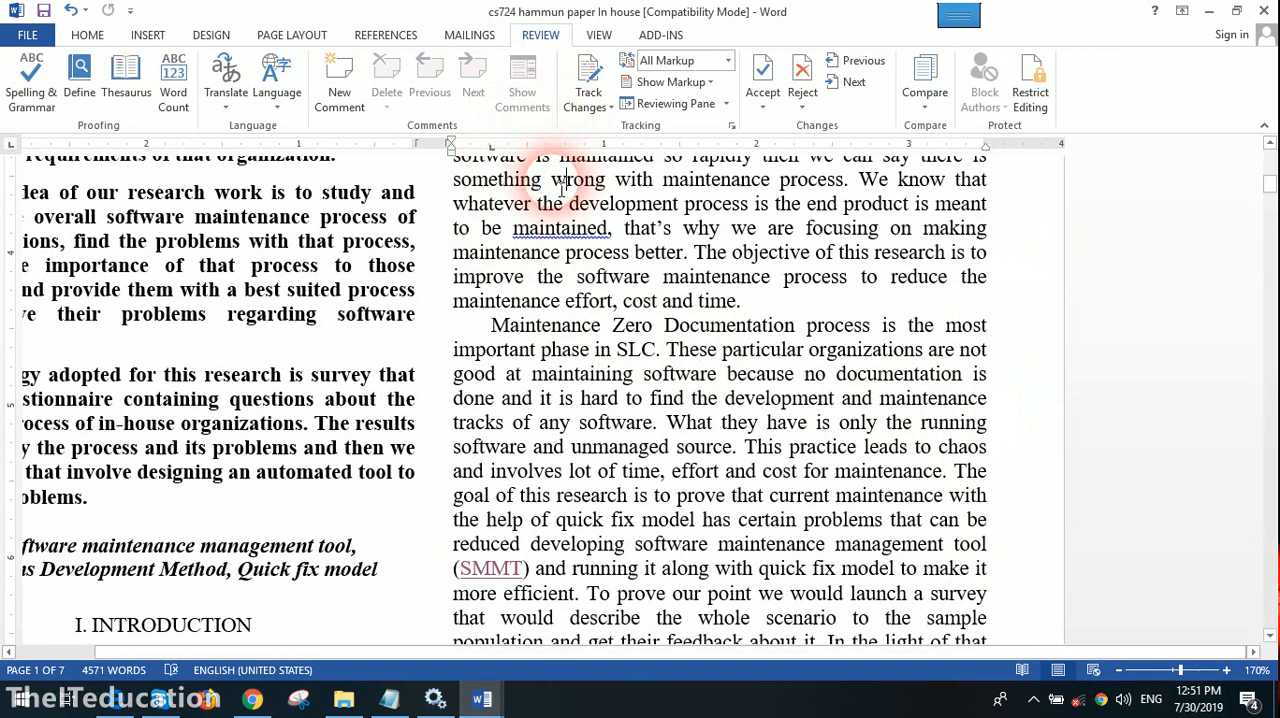
- Add a comment reading "Hhgfff" on the word "their" before "Development Team Structure"
scroll(575, 200, up, 6)
scroll(585, 228, down, 3)
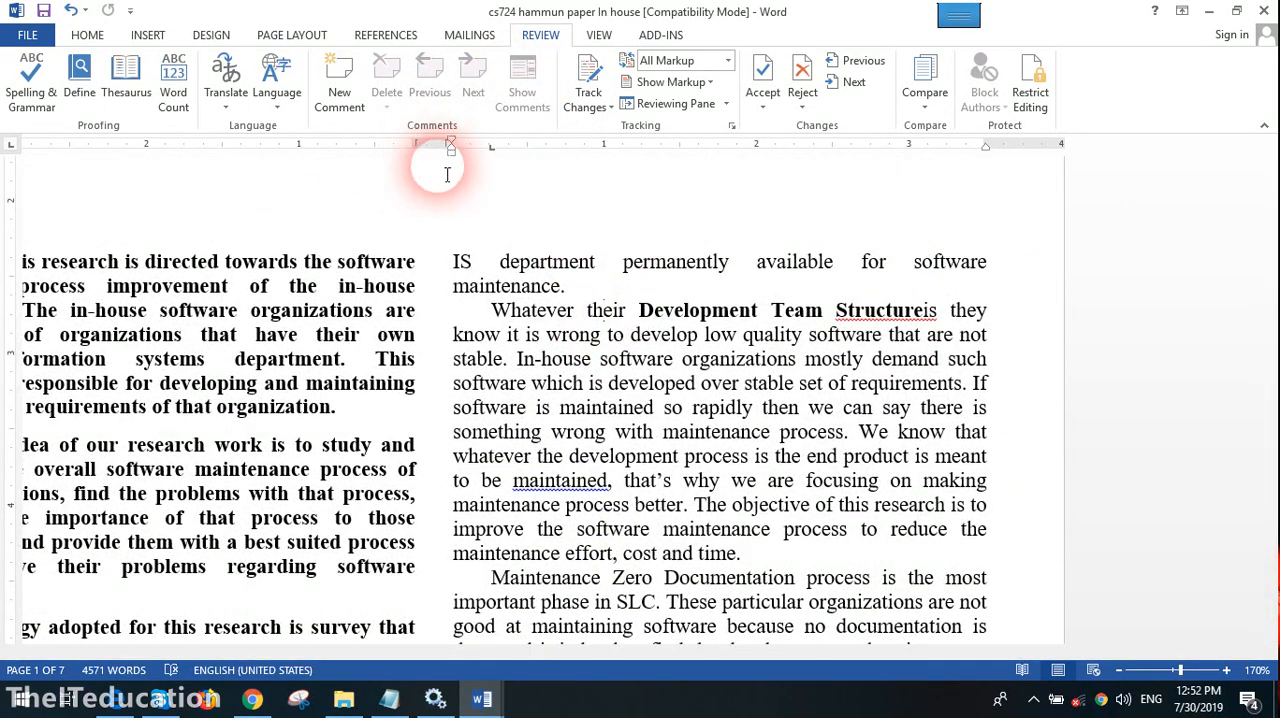
click(338, 85)
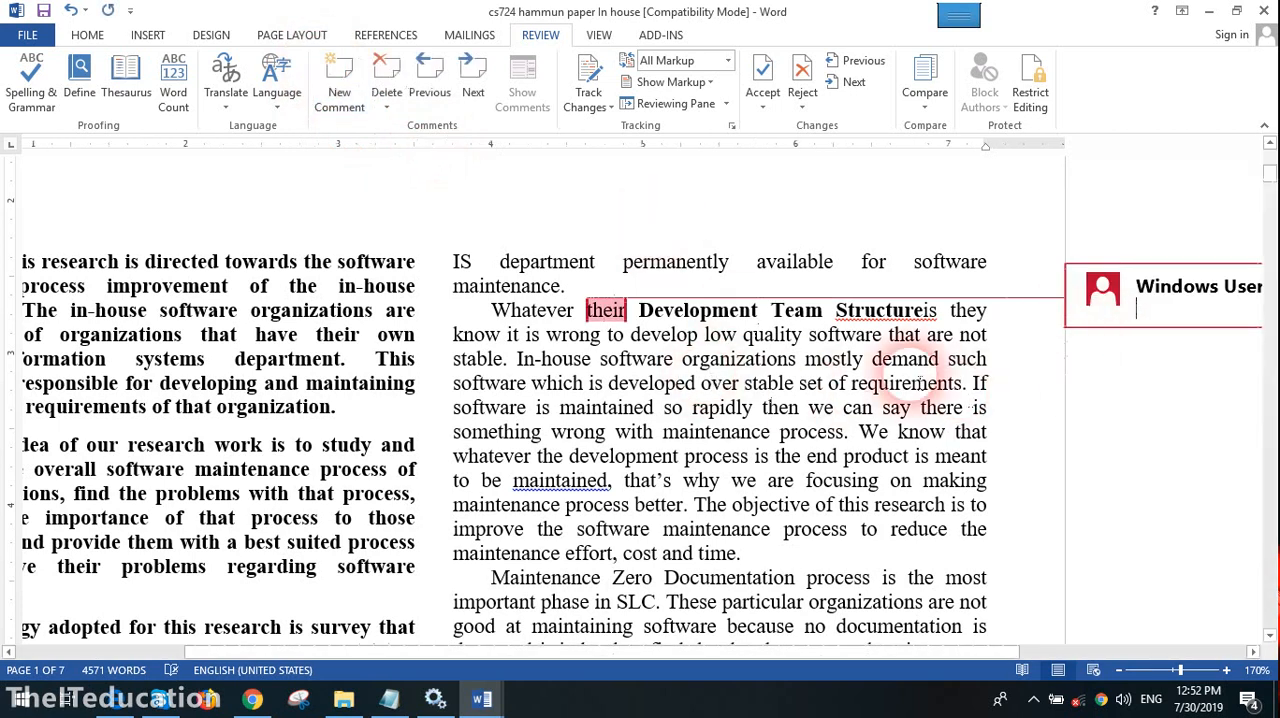
text(hhgfff)
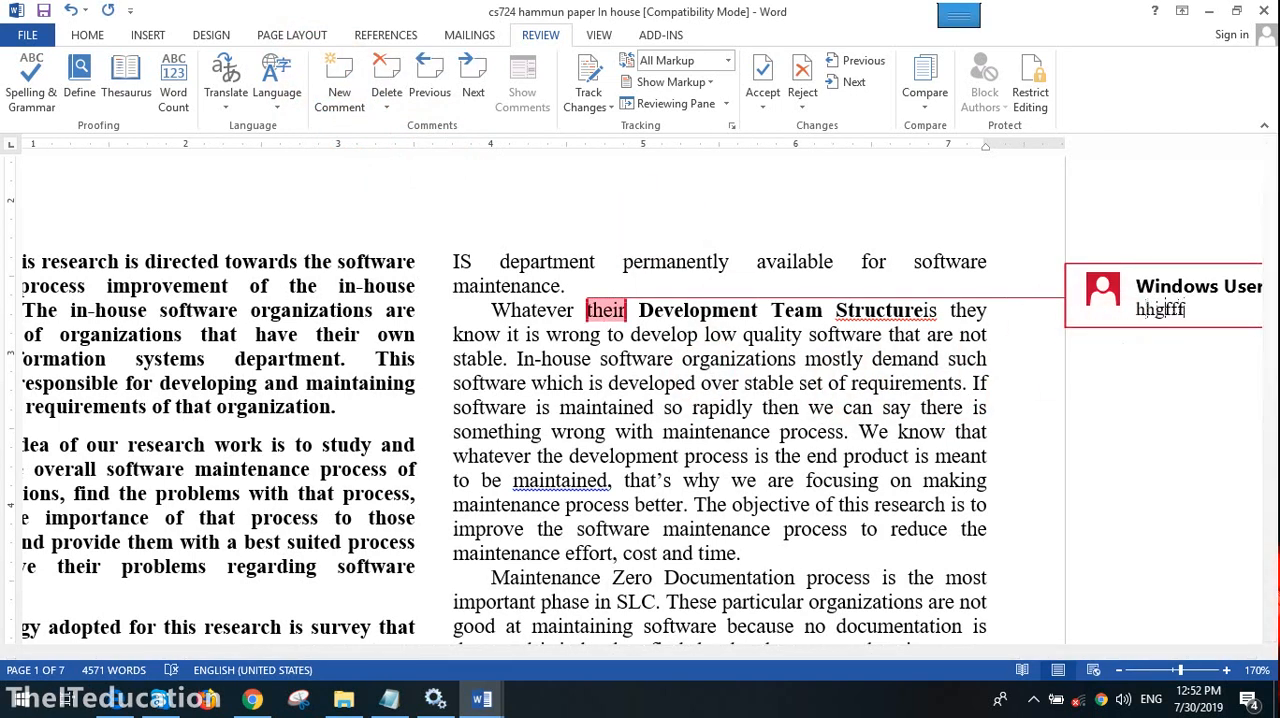
key(Return)
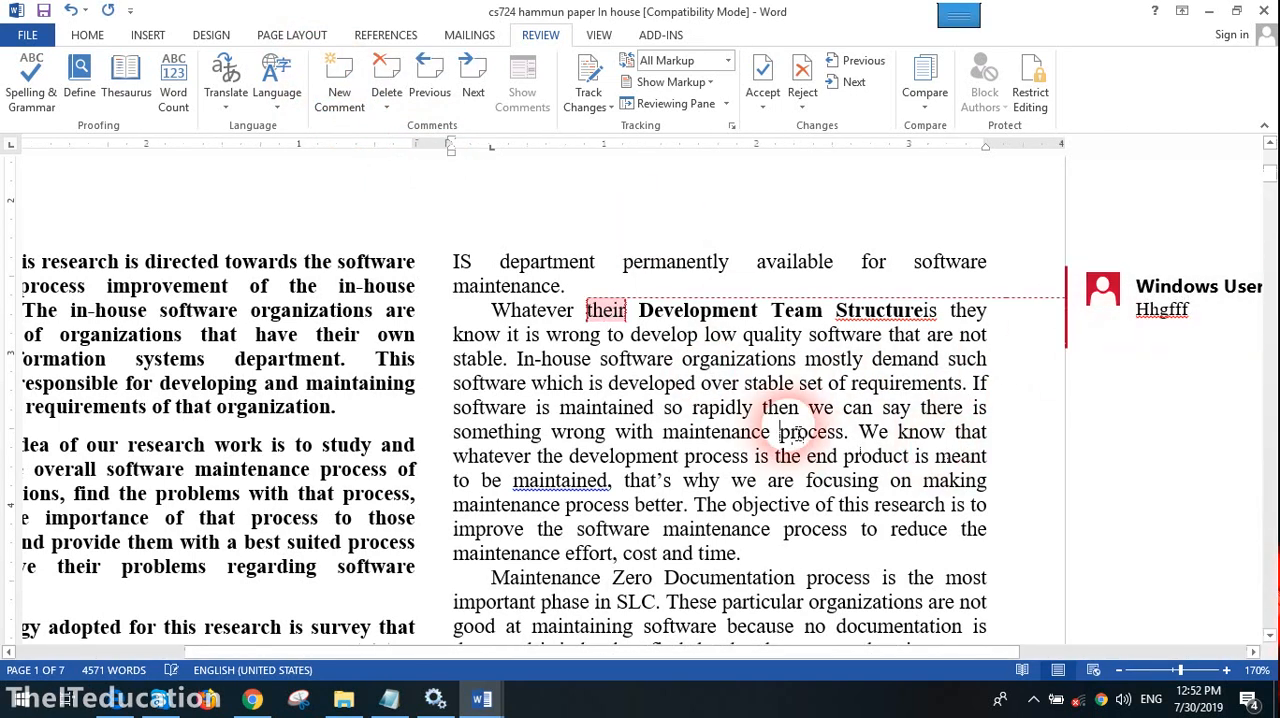
- Add a comment reading "oiuuytrercx" on the word "questions" in the abstract's survey paragraph
scroll(450, 440, down, 4)
double_click(237, 403)
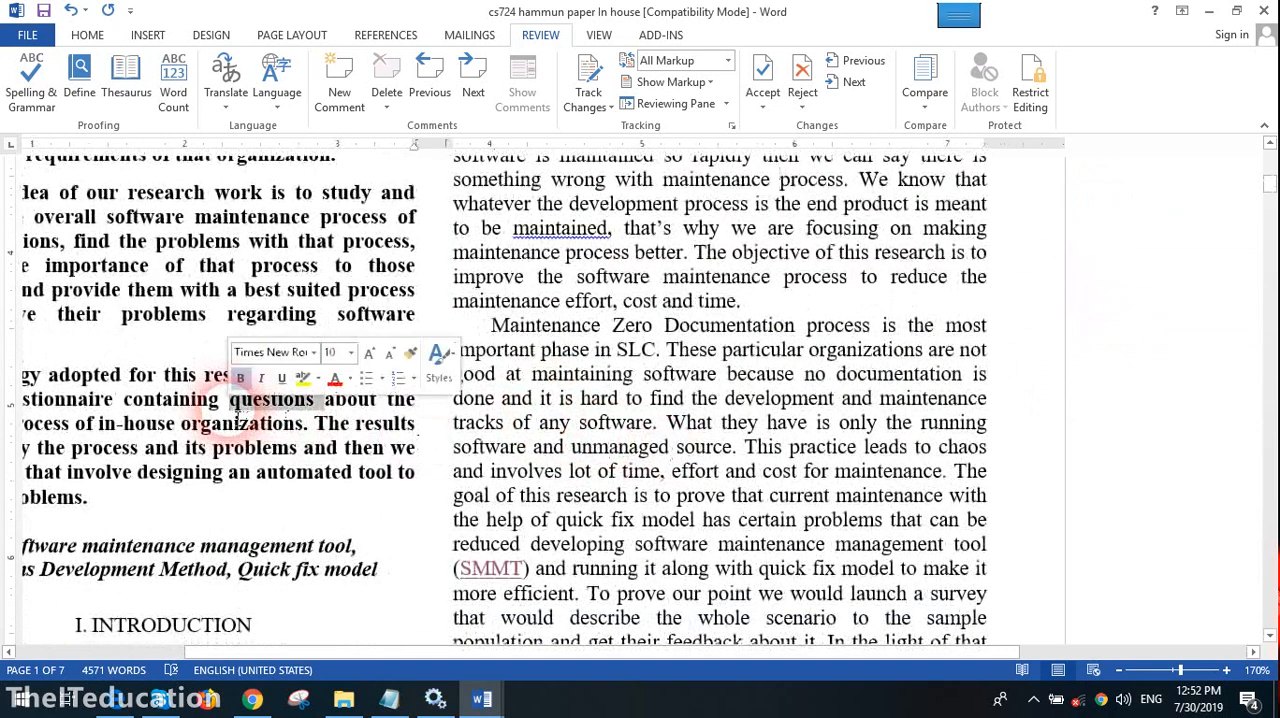
click(341, 70)
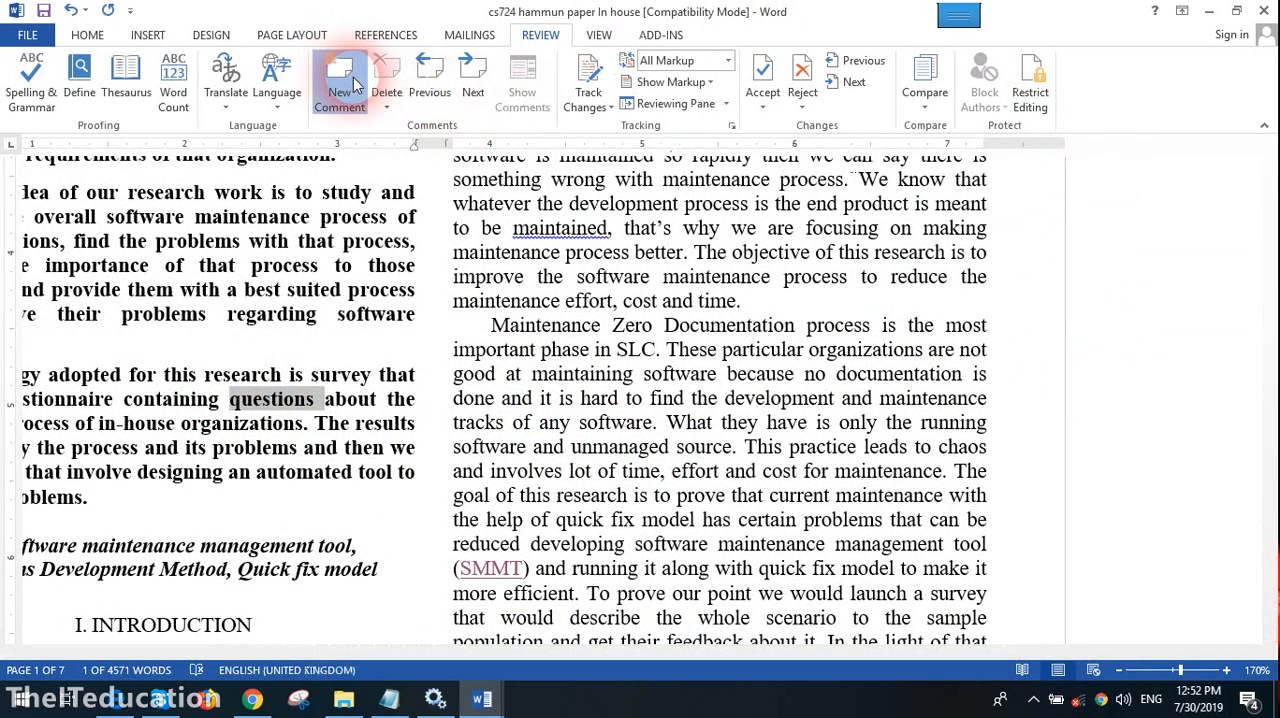
text(oiuuytrercx)
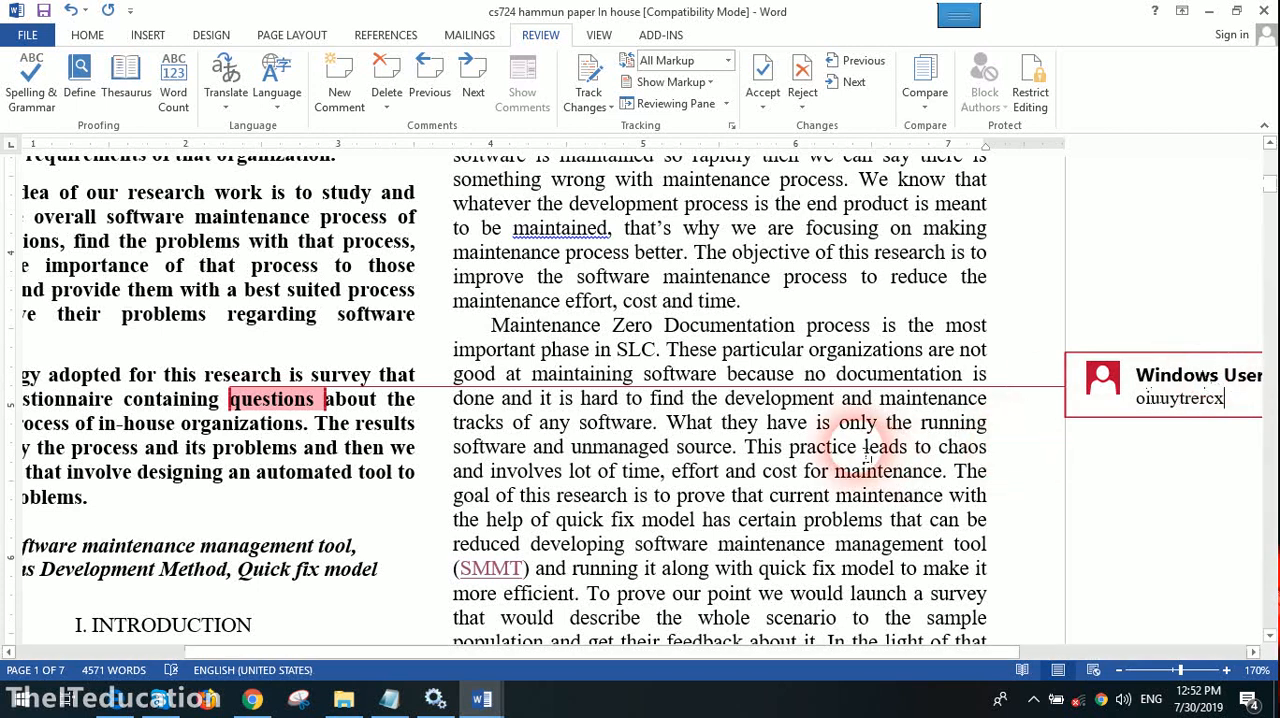
click(797, 471)
click(604, 228)
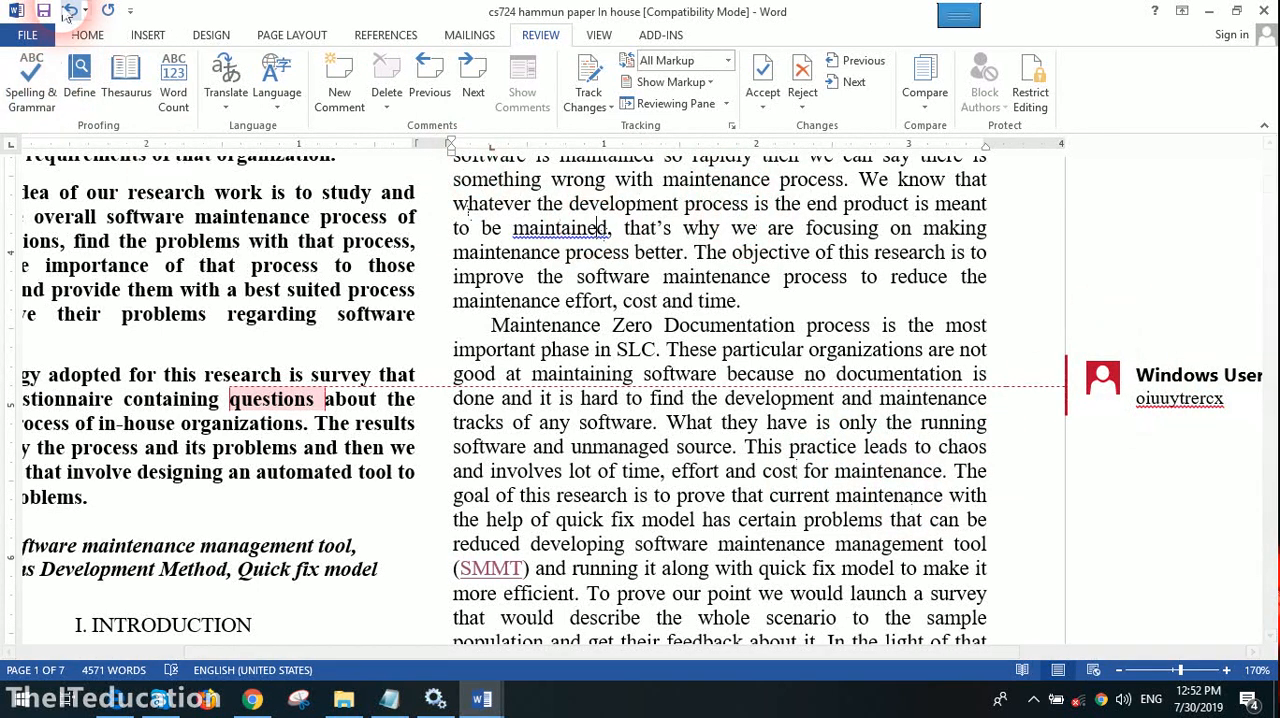
click(541, 98)
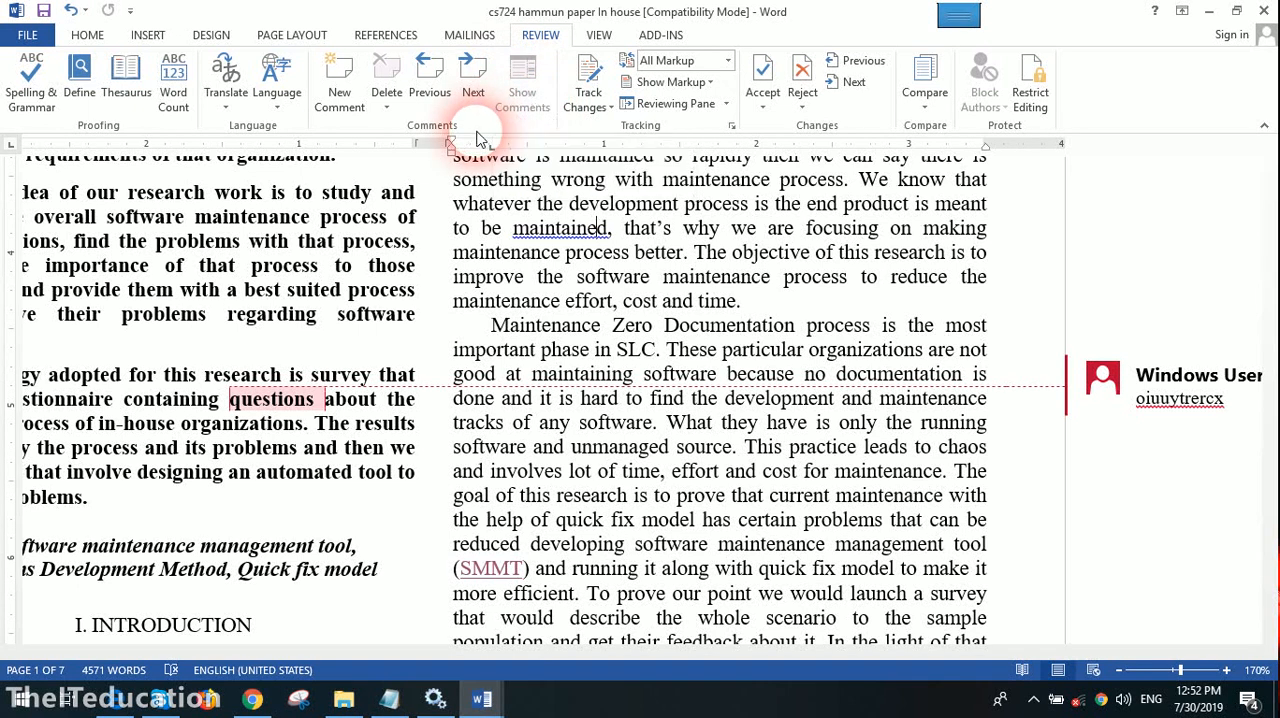
click(598, 36)
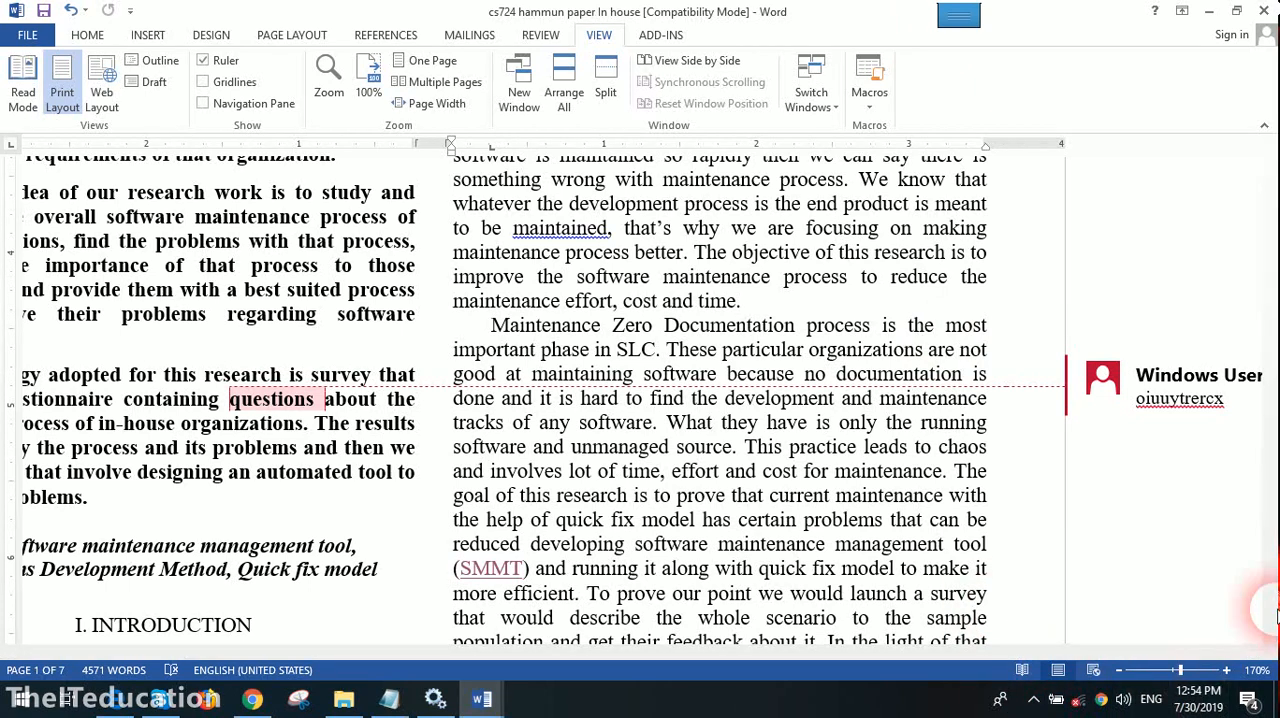
click(1033, 699)
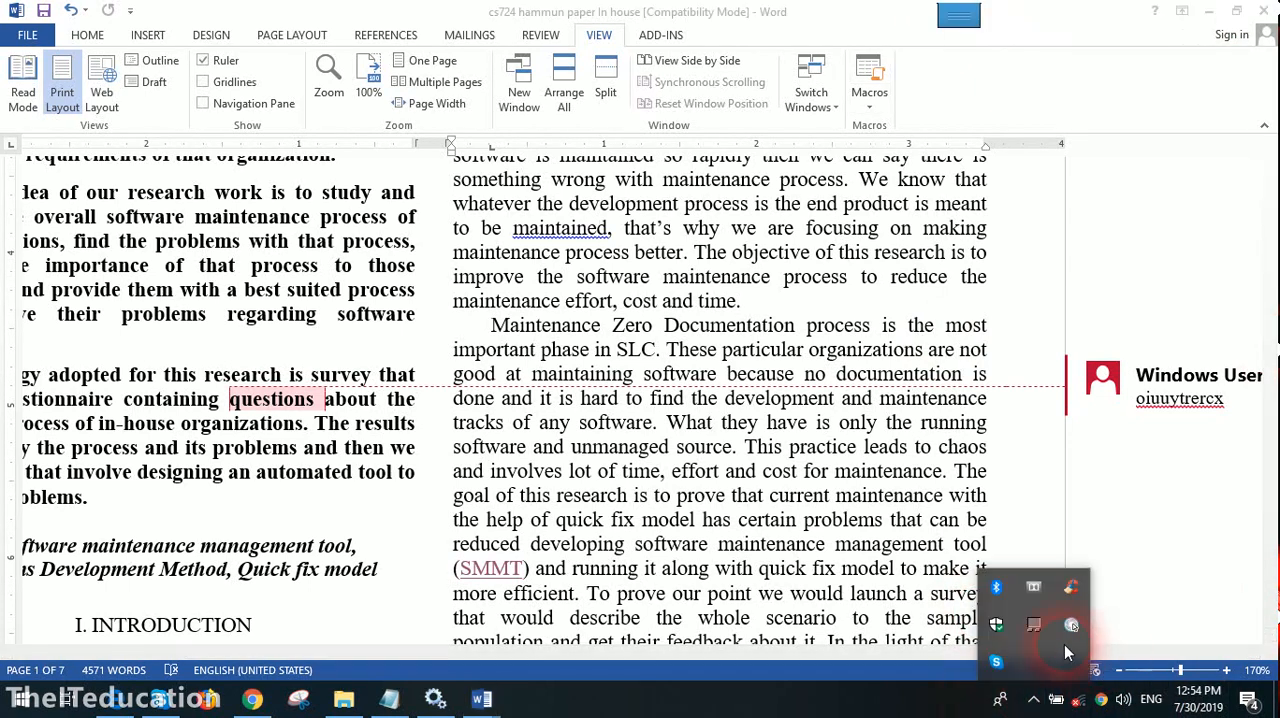